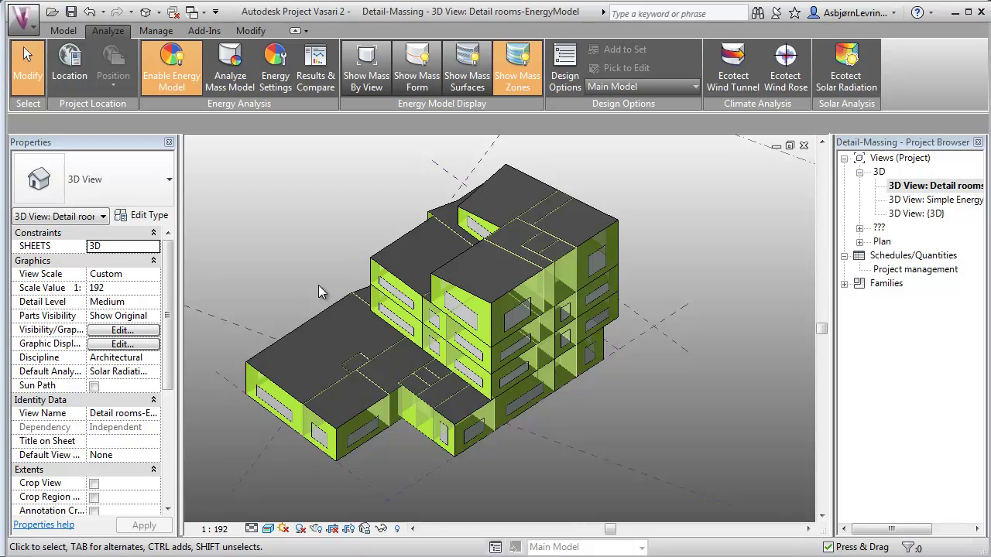
Look up the Mass Model gbXML format among the export options for the conceptual energy model.
{"action": "left_click", "coordinate": [19, 28]}
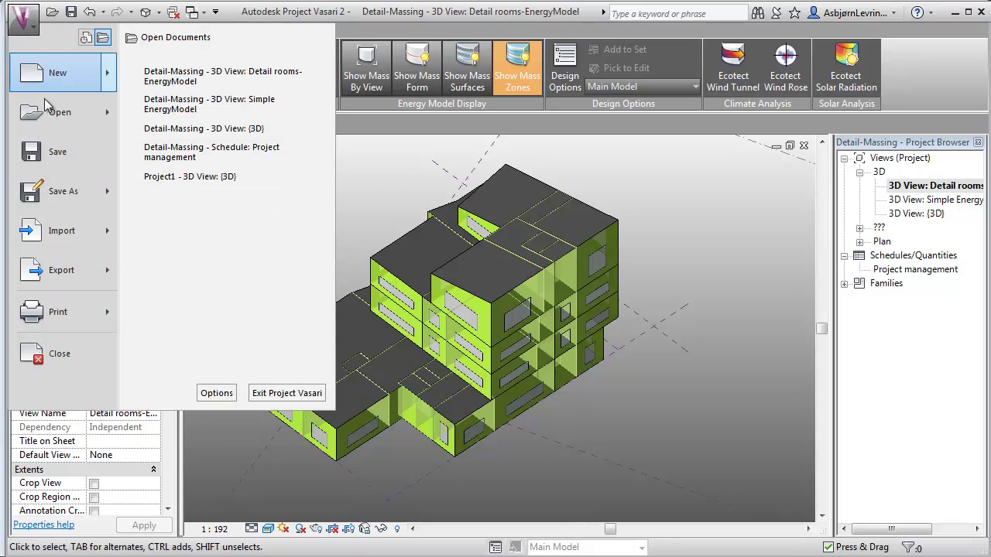
{"action": "mouse_move", "coordinate": [103, 273]}
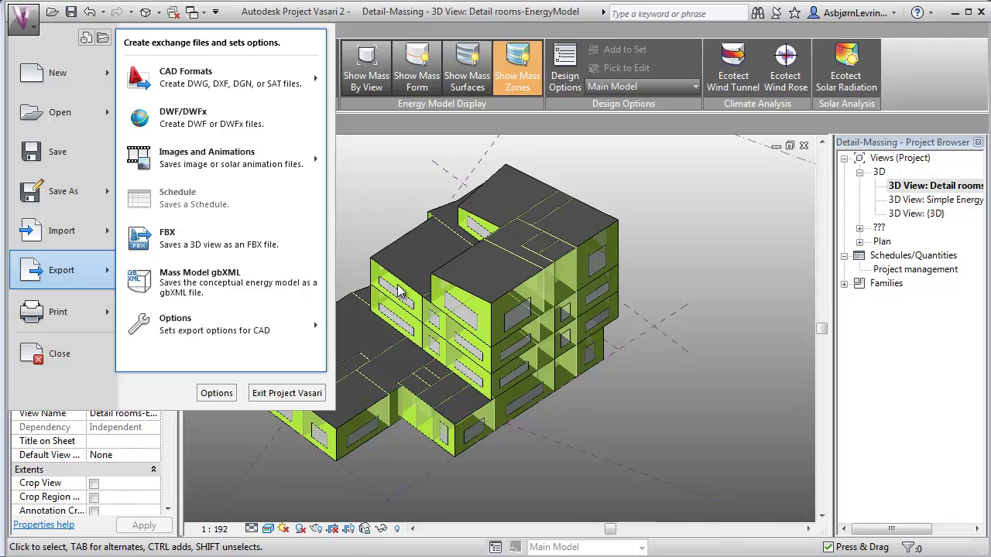
{"action": "left_click", "coordinate": [364, 223]}
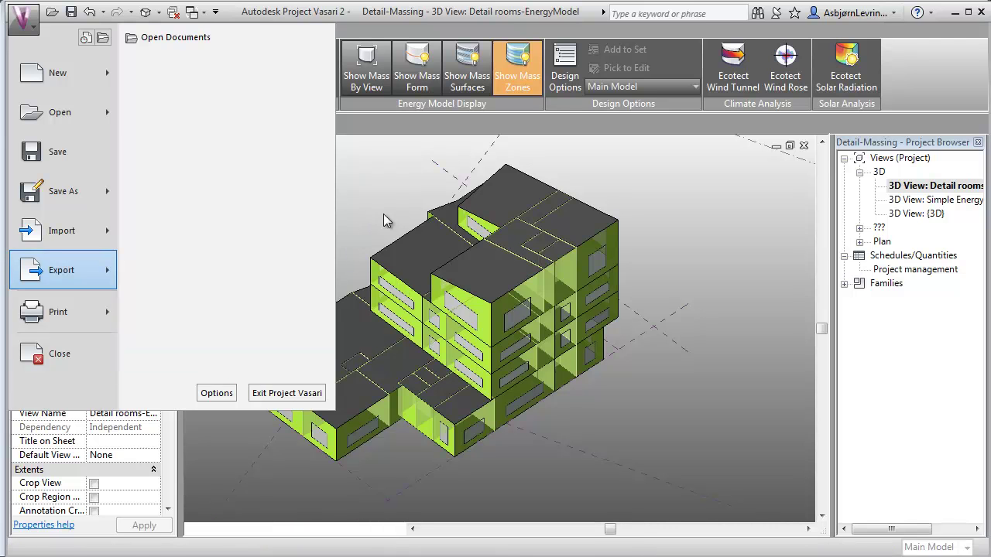
{"action": "left_click", "coordinate": [108, 31]}
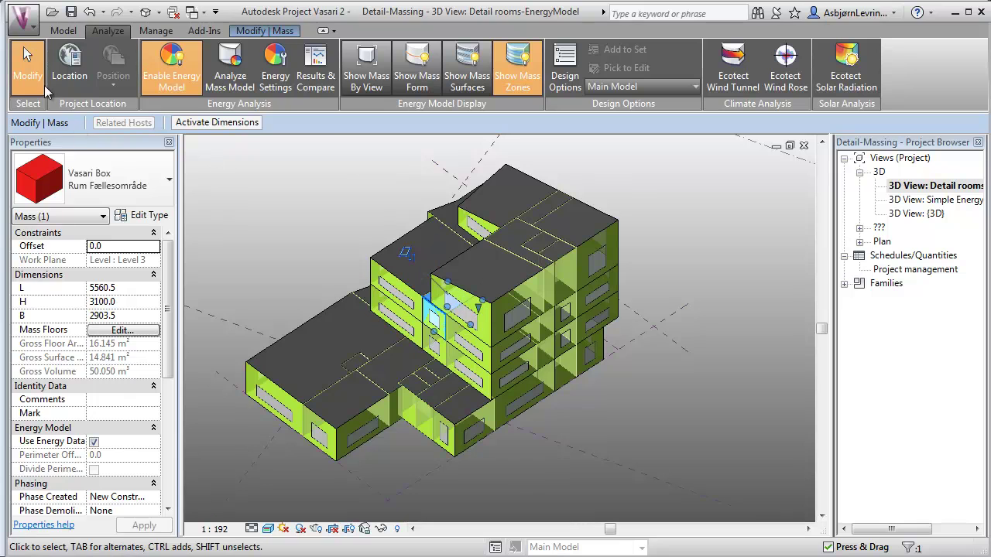
{"action": "left_click", "coordinate": [27, 30]}
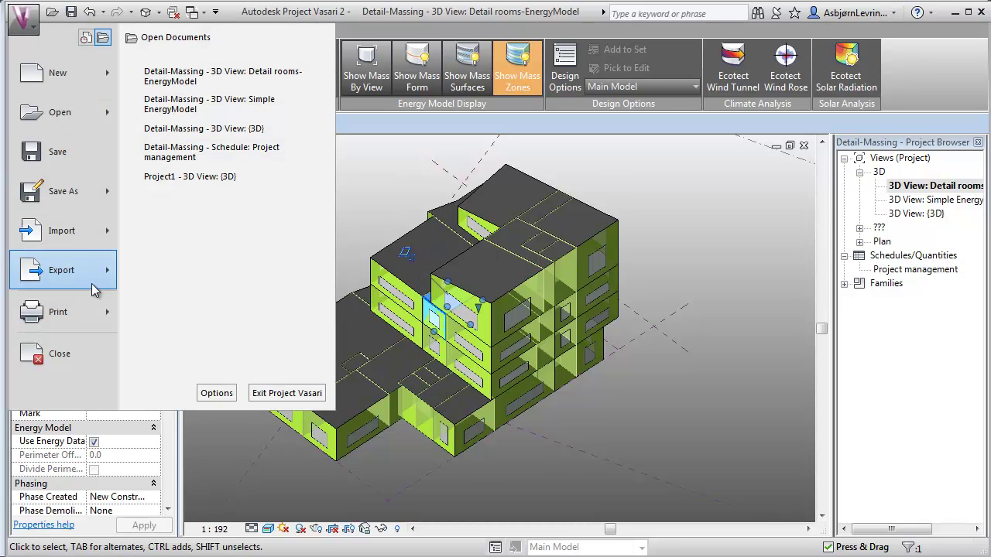
{"action": "mouse_move", "coordinate": [97, 291]}
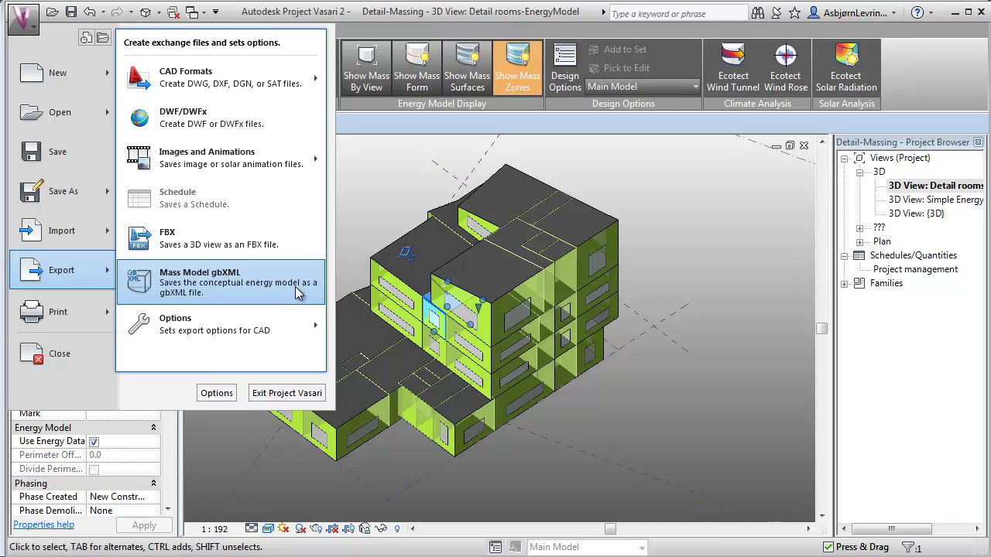
Switch to Revit and confirm the area and volume computations with the Areas and Volumes option.
{"action": "left_click", "coordinate": [23, 47]}
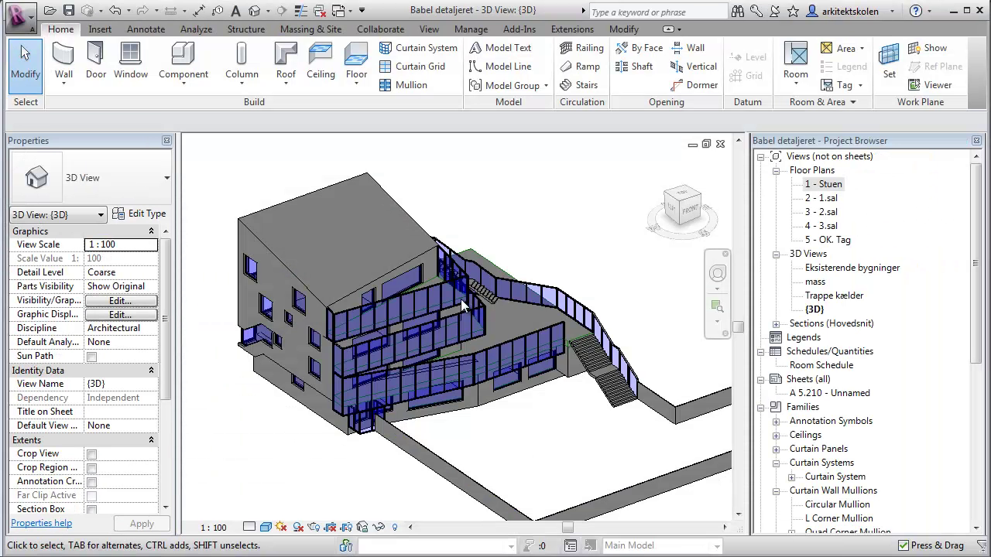
{"action": "left_click", "coordinate": [817, 102]}
{"action": "left_click", "coordinate": [807, 139]}
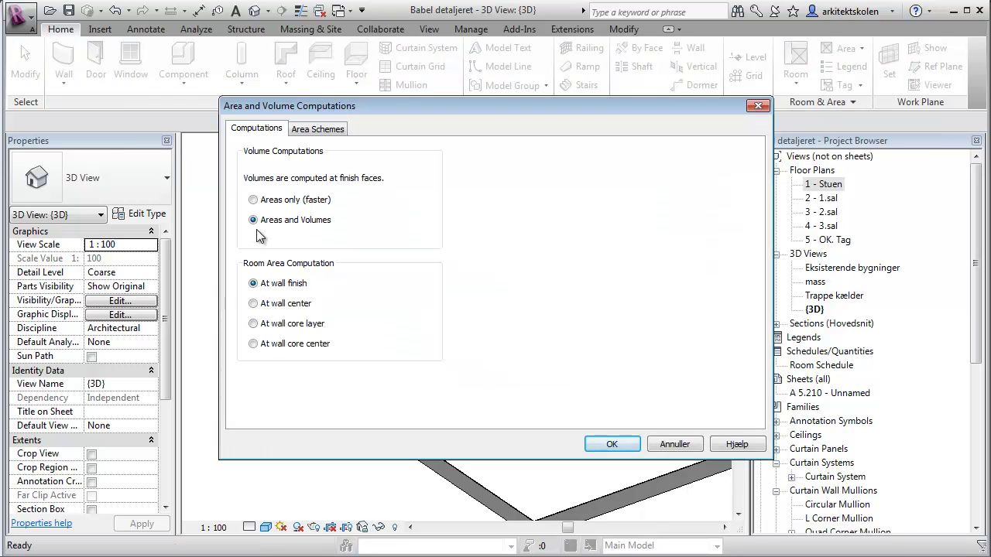
{"action": "left_click", "coordinate": [611, 444]}
Open the 1 - Stuen floor plan, draw a vertical section line through the building and open its section view.
{"action": "double_click", "coordinate": [824, 184]}
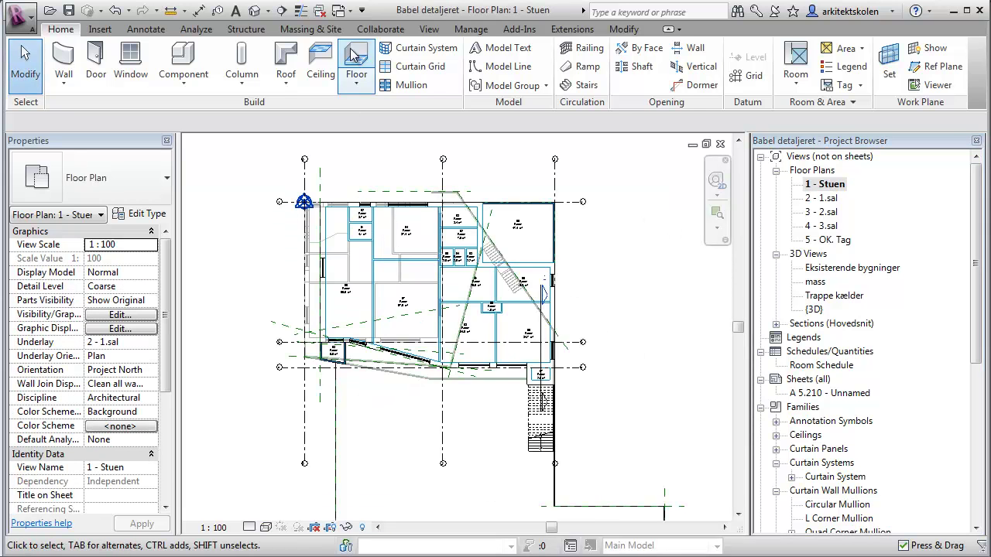
{"action": "left_click", "coordinate": [429, 29]}
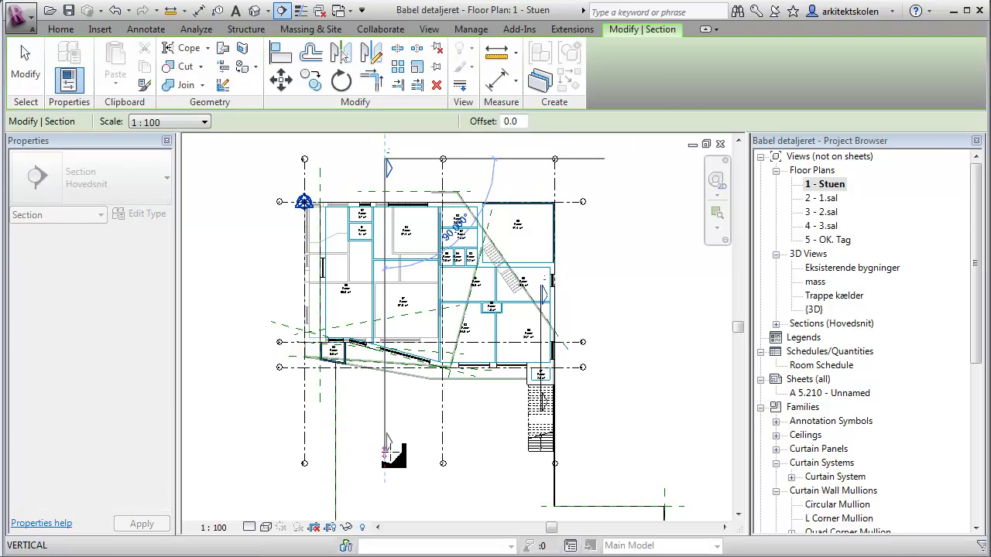
{"action": "left_click", "coordinate": [385, 452]}
{"action": "right_click", "coordinate": [394, 444]}
{"action": "left_click", "coordinate": [448, 136]}
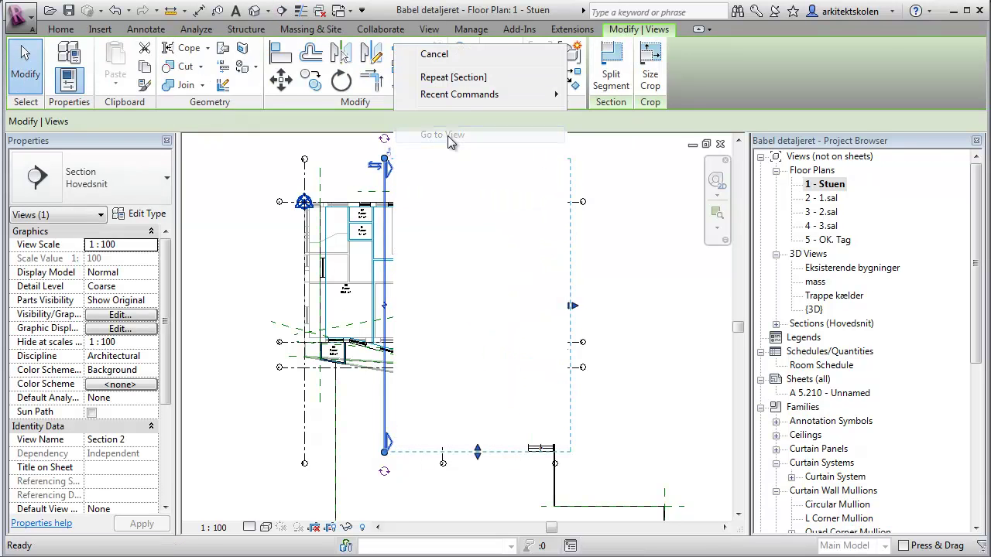
Lower the base of the top-floor room in the section to an offset of about -891.
{"action": "left_click", "coordinate": [370, 278]}
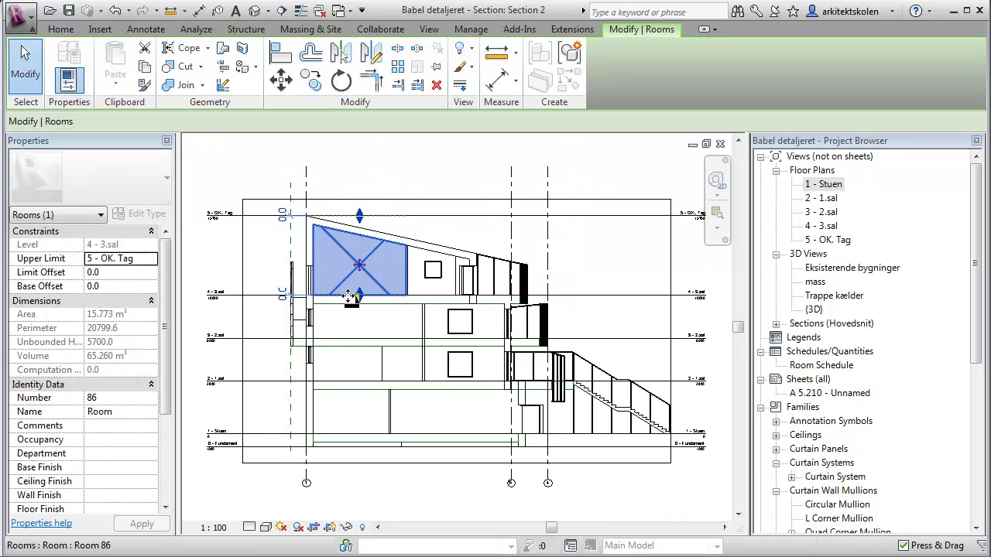
{"action": "left_click_drag", "start_coordinate": [358, 297], "coordinate": [358, 310]}
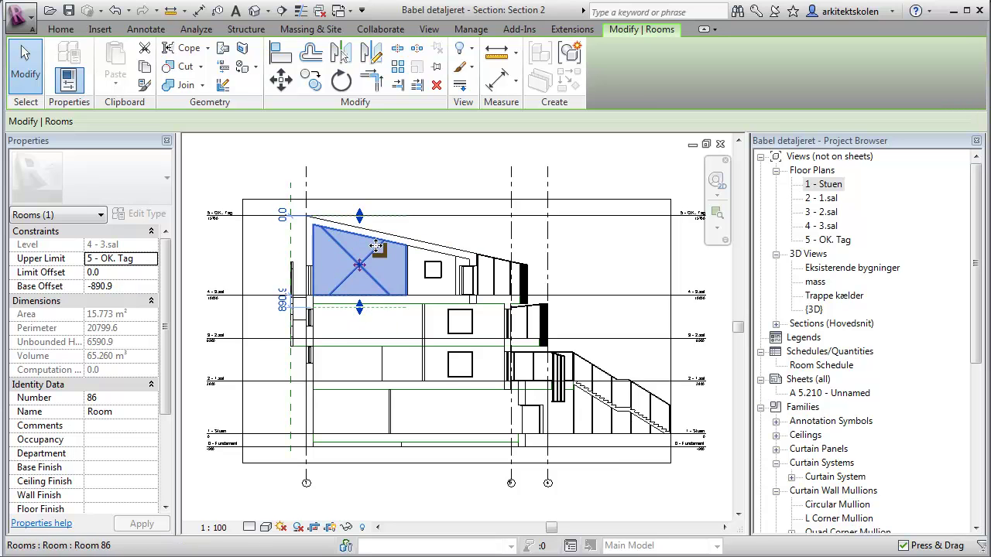
Open the default 3D view and export the building model to gbXML.
{"action": "left_click", "coordinate": [256, 11]}
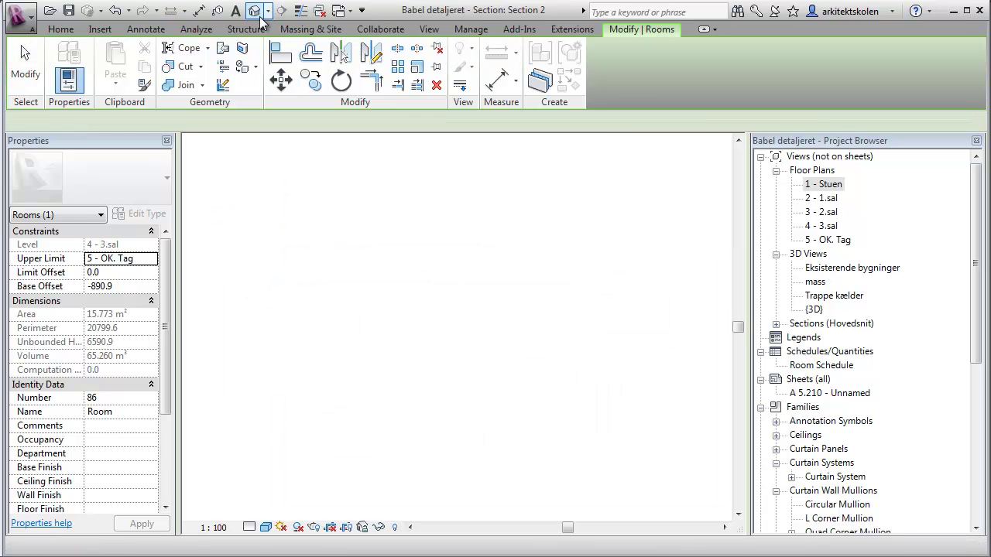
{"action": "left_click", "coordinate": [24, 21]}
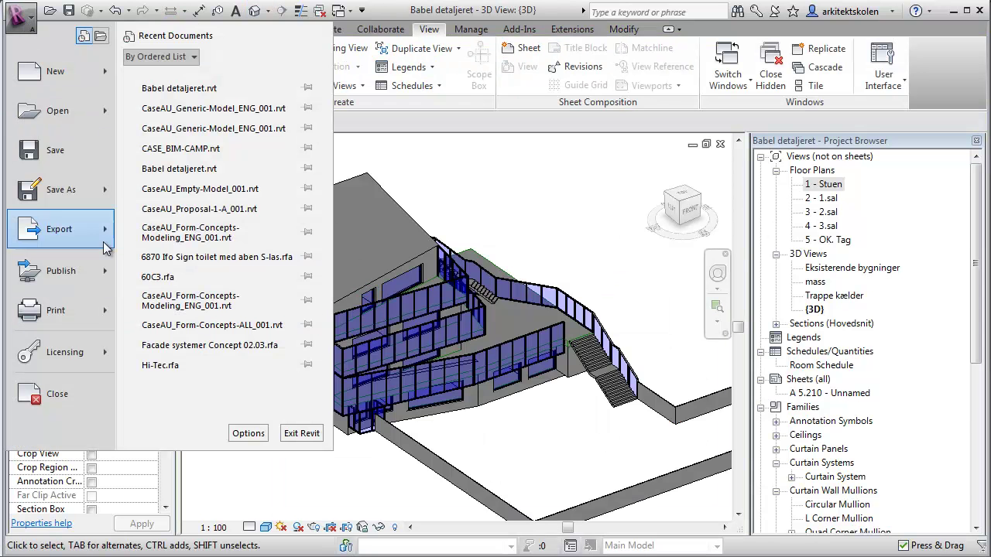
{"action": "mouse_move", "coordinate": [103, 246]}
{"action": "left_click", "coordinate": [256, 332]}
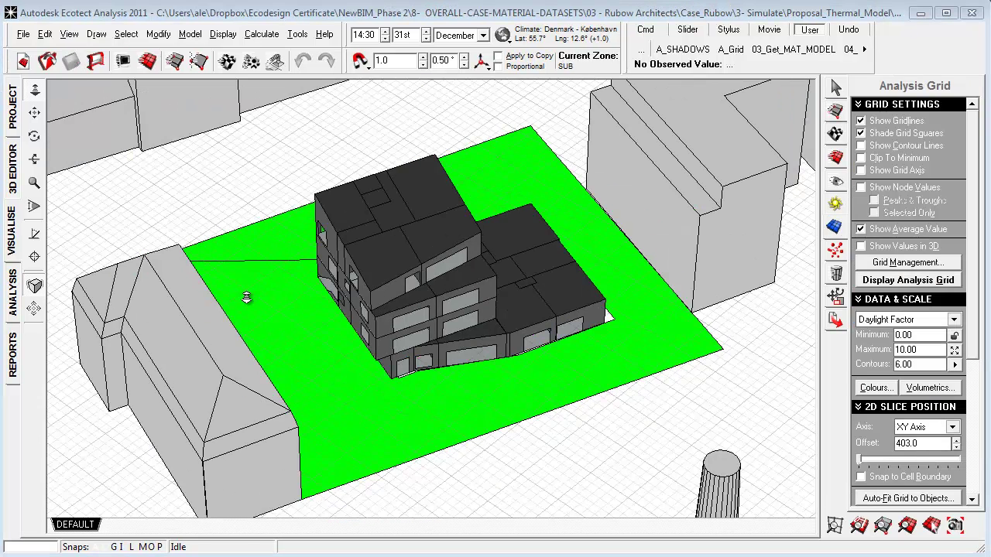
{"action": "left_click", "coordinate": [23, 34]}
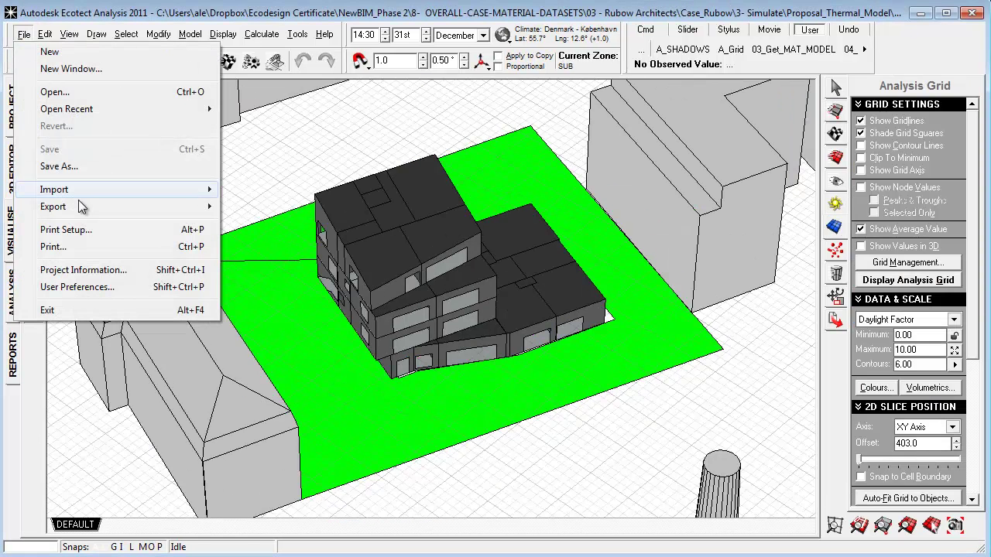
{"action": "mouse_move", "coordinate": [178, 189]}
{"action": "left_click", "coordinate": [263, 193]}
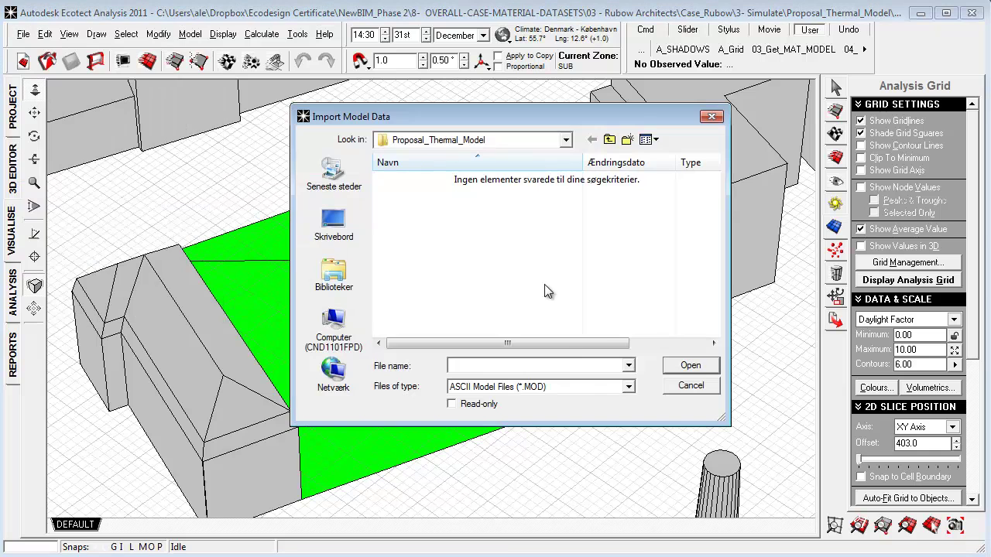
{"action": "left_click", "coordinate": [569, 387]}
{"action": "left_click", "coordinate": [572, 502]}
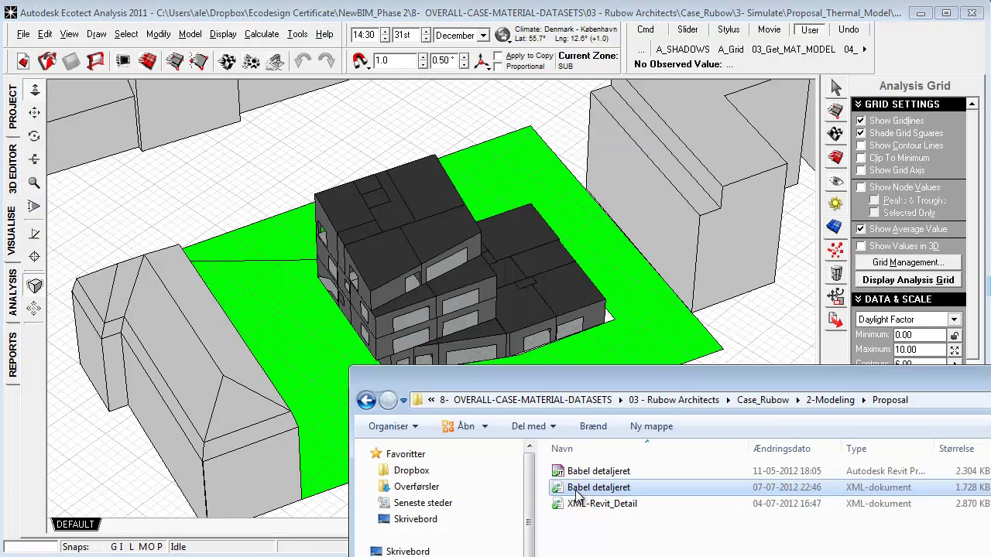
Load the Babel detaljeret XML document from the Proposal folder into Ecotect's XML import.
{"action": "left_click_drag", "start_coordinate": [598, 488], "coordinate": [303, 393]}
{"action": "left_click_drag", "start_coordinate": [284, 322], "coordinate": [284, 321]}
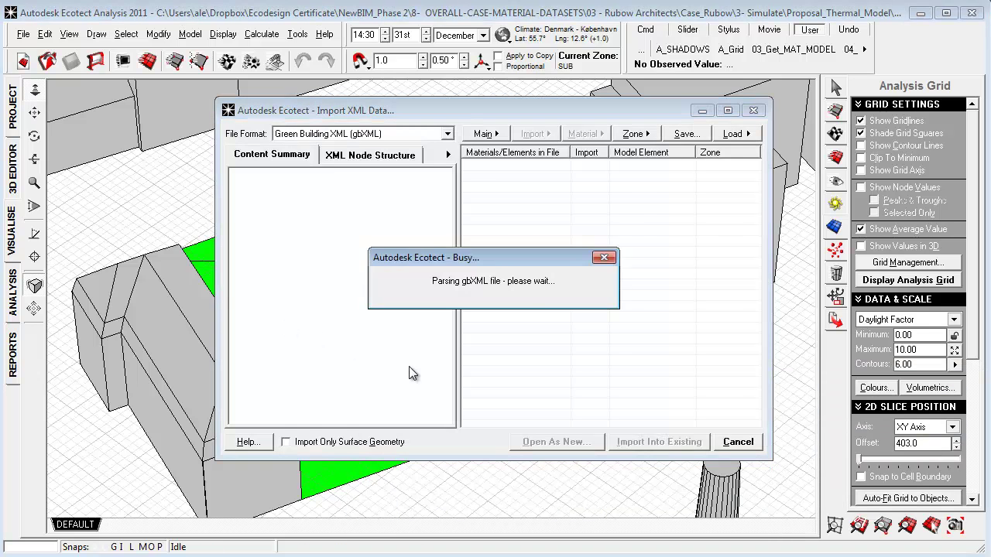
{"action": "left_click_drag", "start_coordinate": [440, 214], "coordinate": [444, 194]}
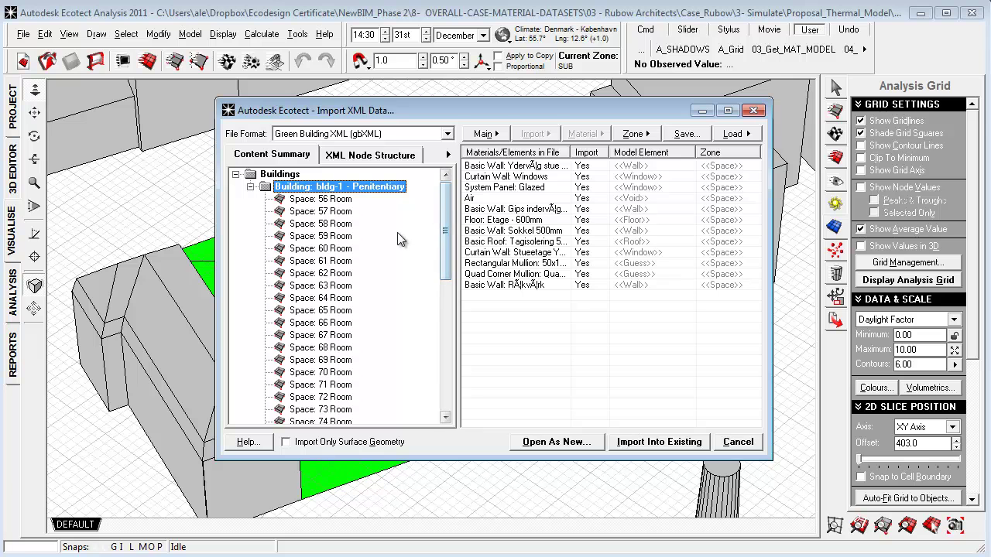
Go through the listed materials and elements, and set the Rectangular Mullion element as WALL.
{"action": "left_click", "coordinate": [508, 167]}
{"action": "left_click", "coordinate": [493, 187]}
{"action": "left_click", "coordinate": [488, 209]}
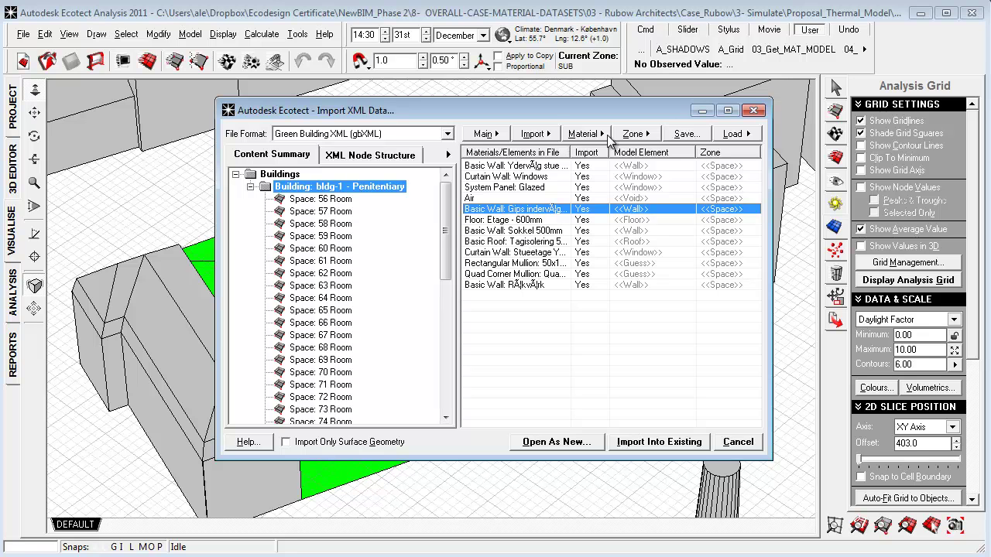
{"action": "left_click", "coordinate": [580, 165]}
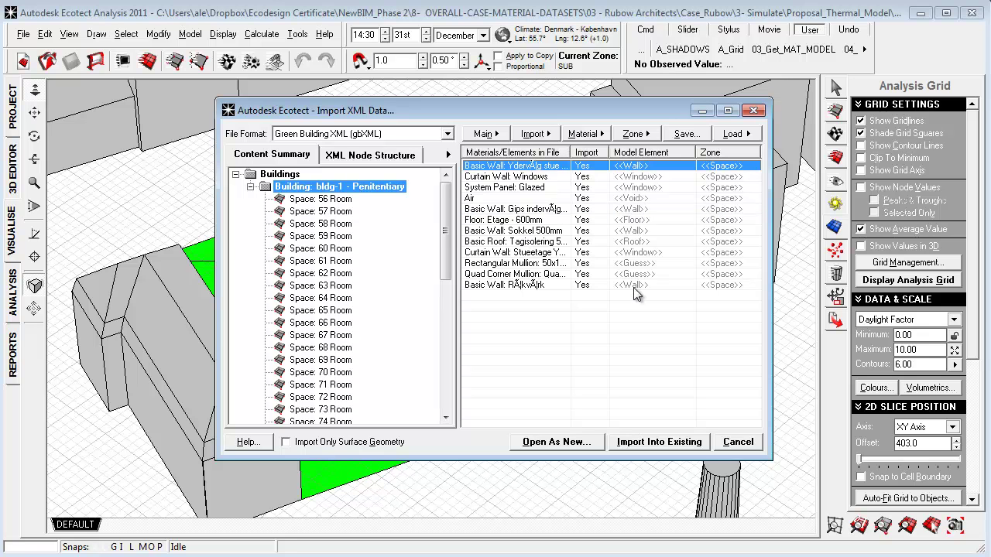
{"action": "left_click", "coordinate": [633, 255]}
{"action": "left_click", "coordinate": [631, 264]}
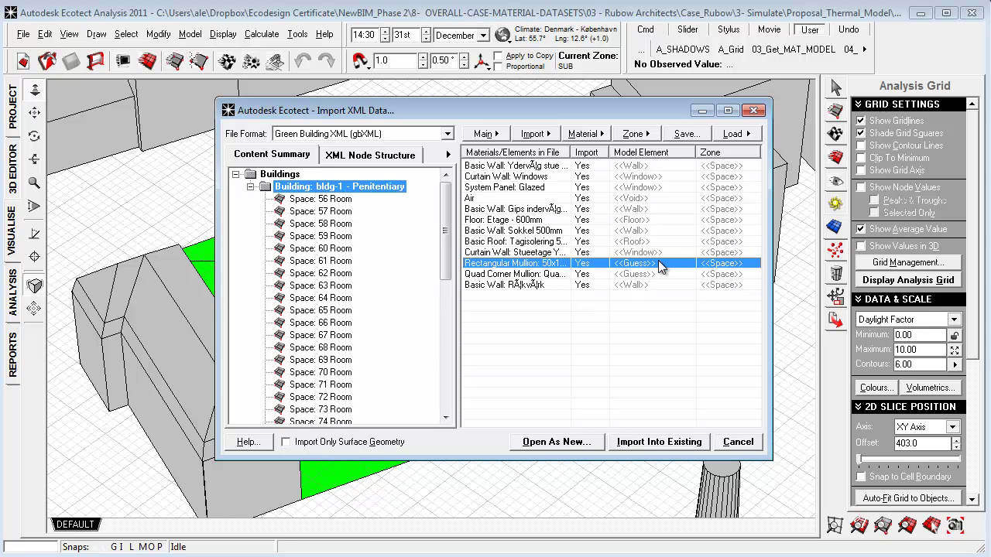
{"action": "left_click", "coordinate": [584, 136]}
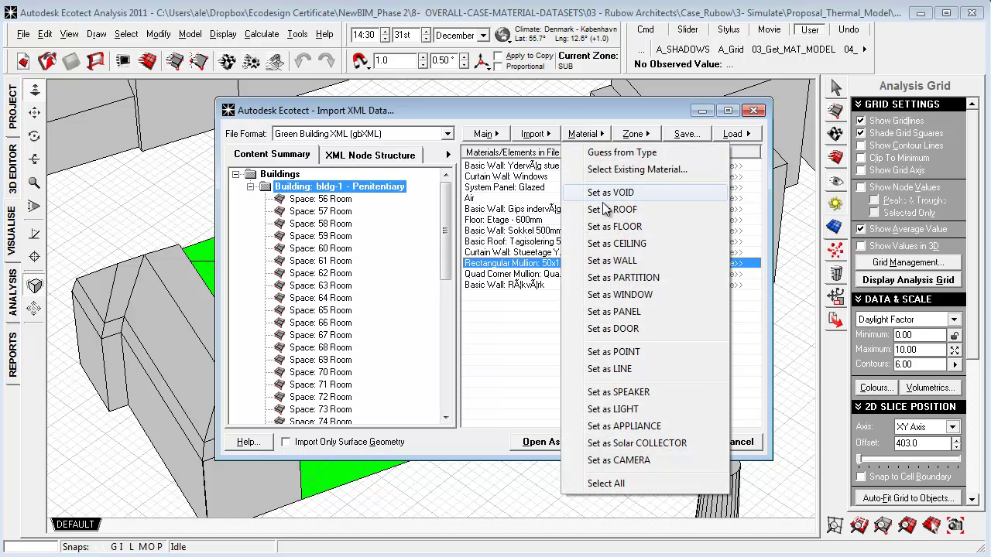
{"action": "left_click", "coordinate": [626, 261]}
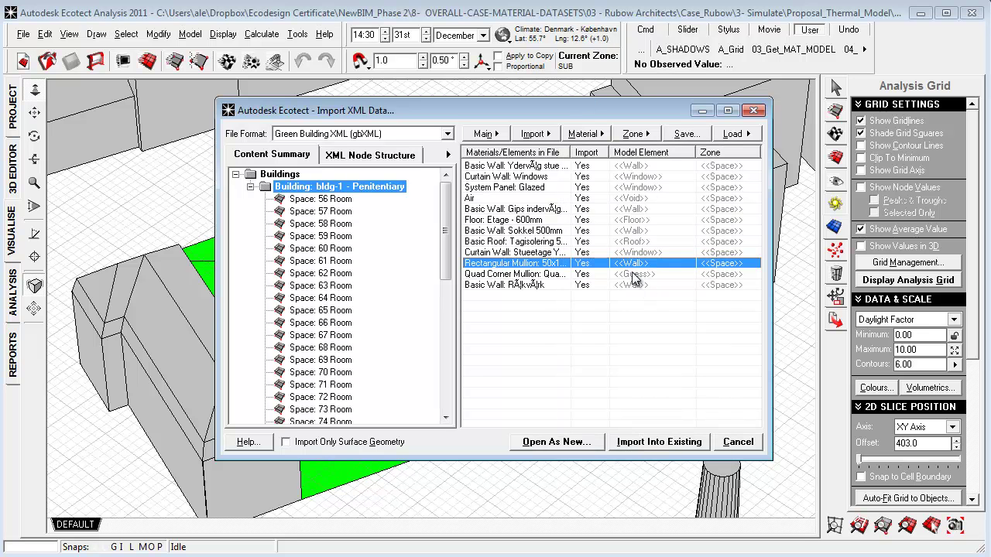
Assign the existing wall material starting Bo_Ydervaeg_Hulmur_Letklinkerblok_Isolering to the first Basic Wall element in the import list.
{"action": "left_click", "coordinate": [637, 231]}
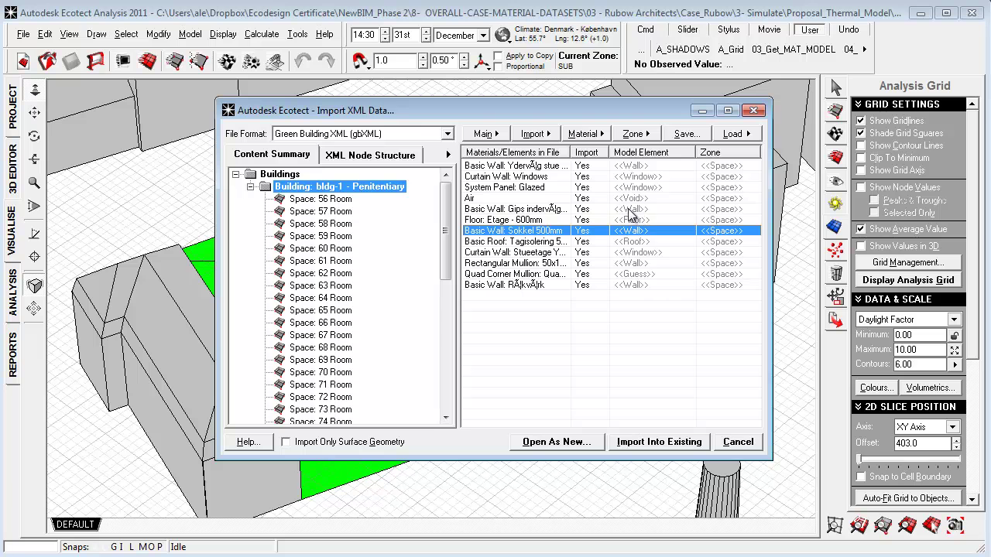
{"action": "left_click", "coordinate": [640, 165]}
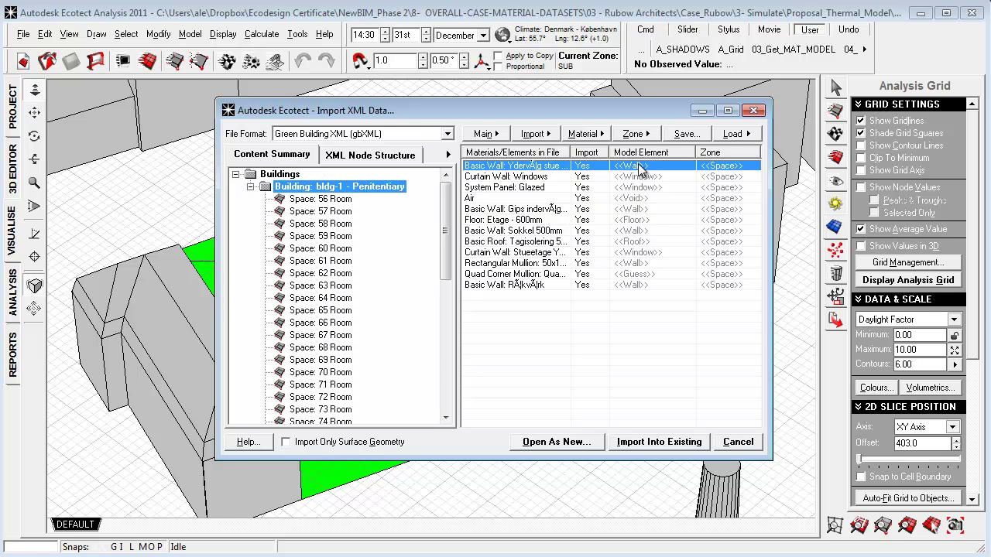
{"action": "left_click", "coordinate": [586, 134]}
{"action": "left_click", "coordinate": [646, 173]}
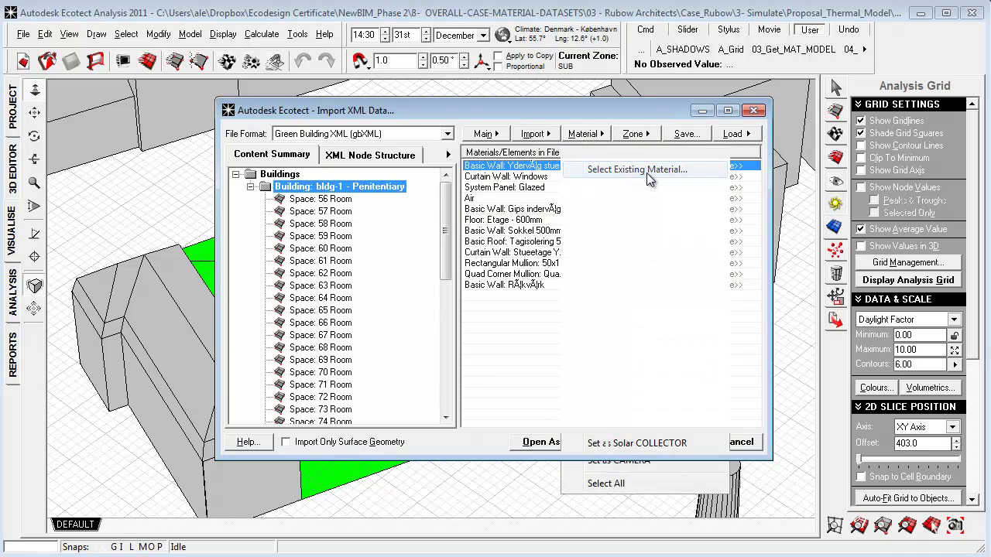
{"action": "left_click", "coordinate": [474, 432]}
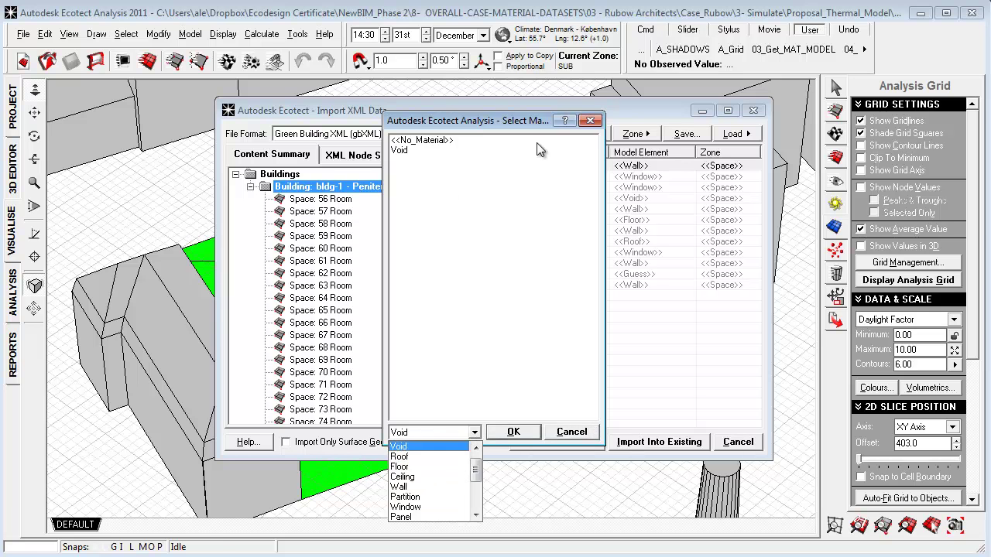
{"action": "left_click", "coordinate": [438, 117]}
{"action": "left_click_drag", "start_coordinate": [488, 122], "coordinate": [309, 108]}
{"action": "left_click", "coordinate": [281, 418]}
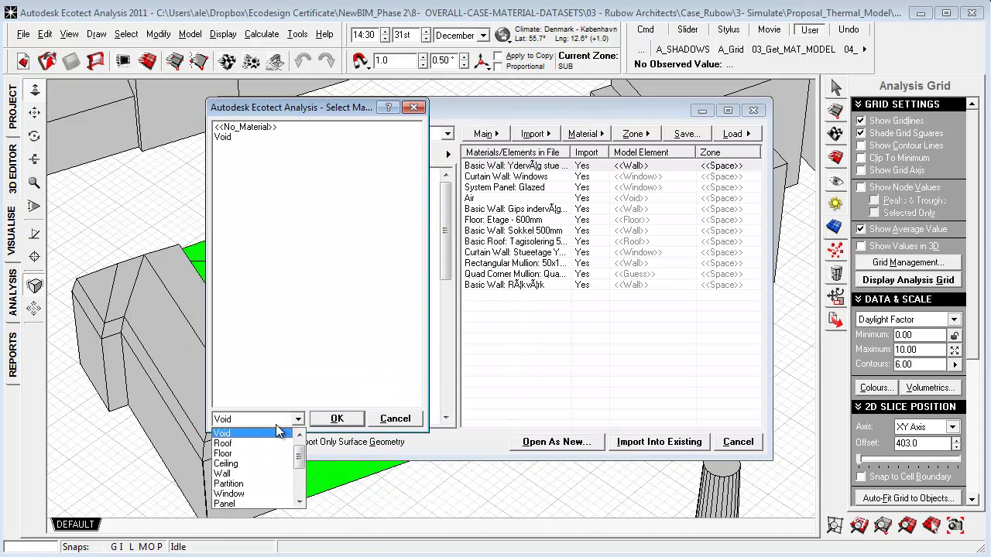
{"action": "left_click", "coordinate": [248, 473]}
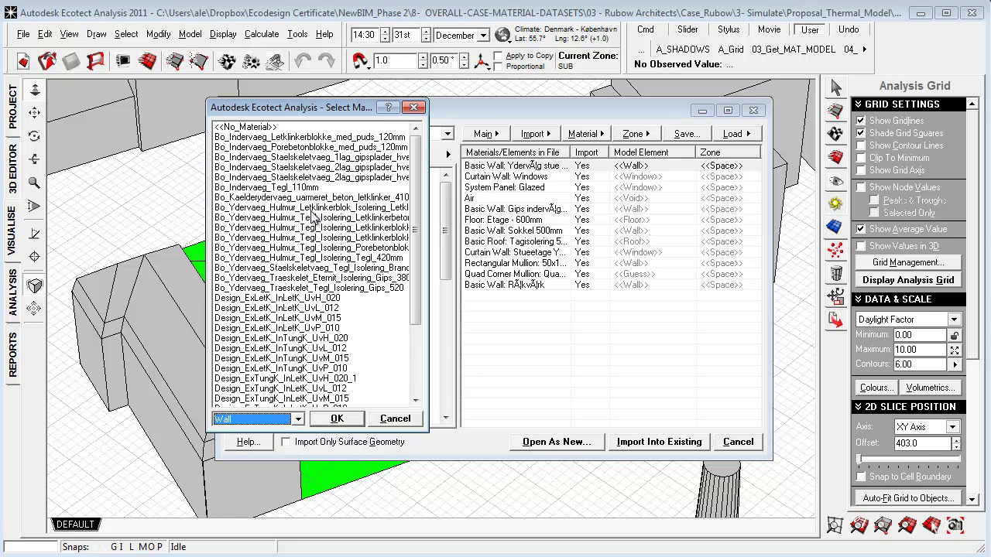
{"action": "left_click", "coordinate": [302, 207]}
{"action": "left_click", "coordinate": [338, 419]}
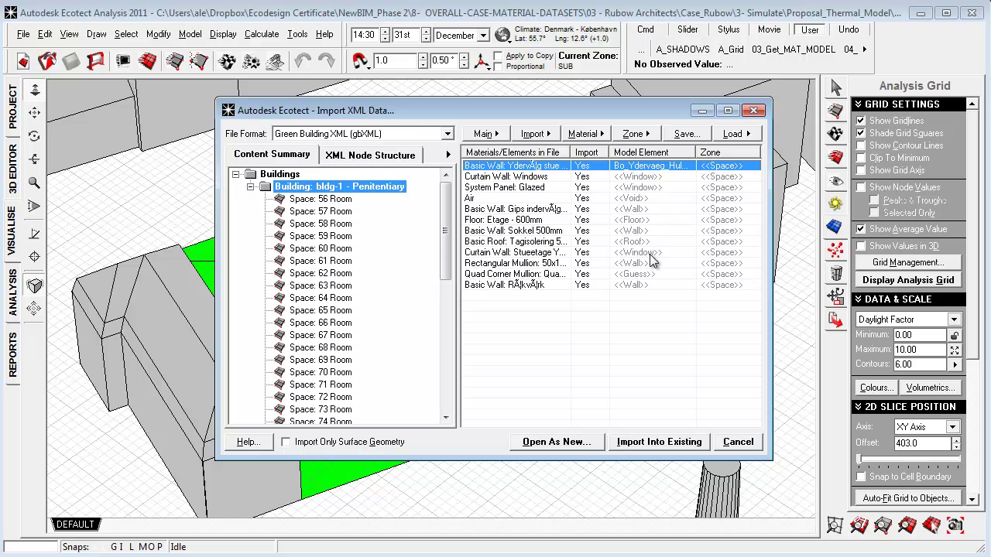
Review the zone assignment options available for all materials and elements in the import list.
{"action": "left_click", "coordinate": [546, 285], "text": "shift"}
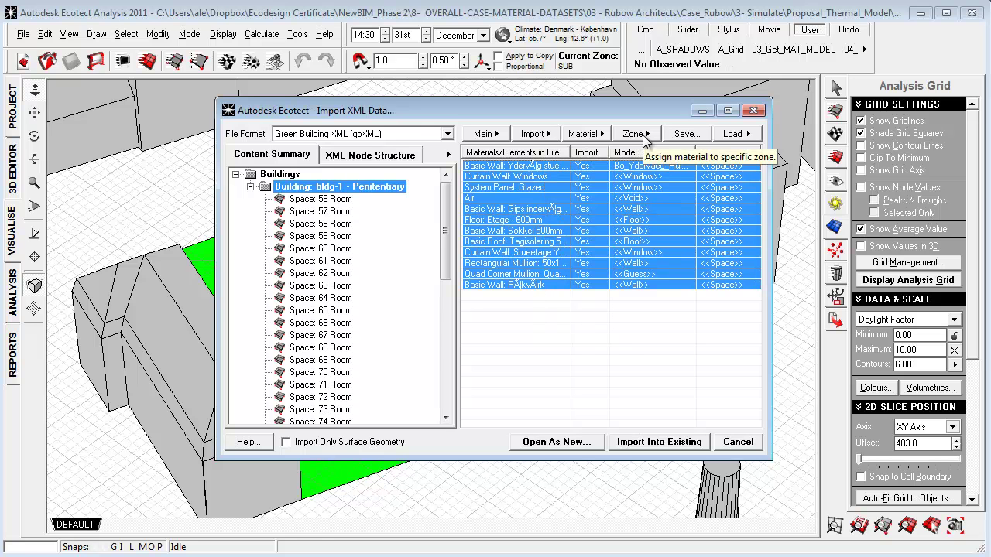
{"action": "left_click", "coordinate": [643, 136]}
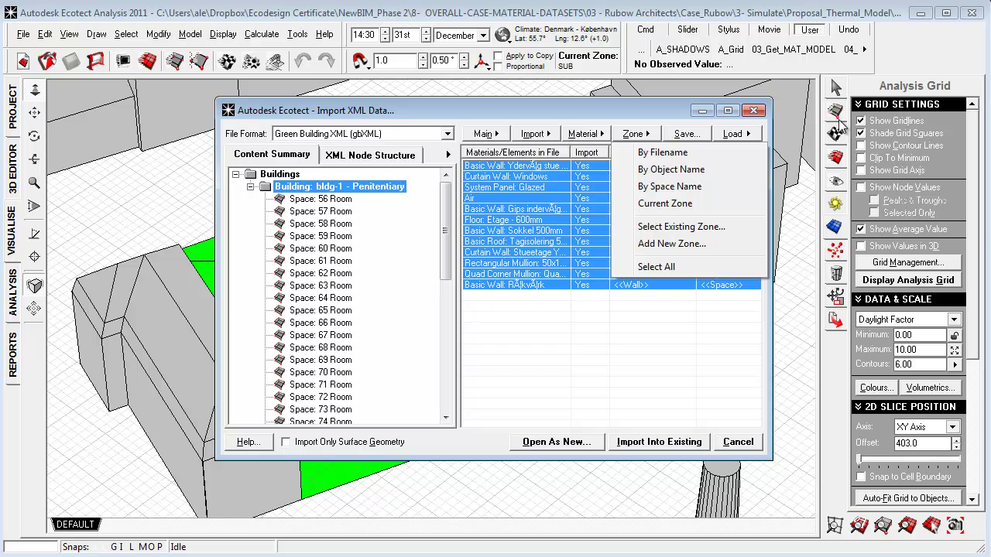
{"action": "left_click", "coordinate": [628, 302]}
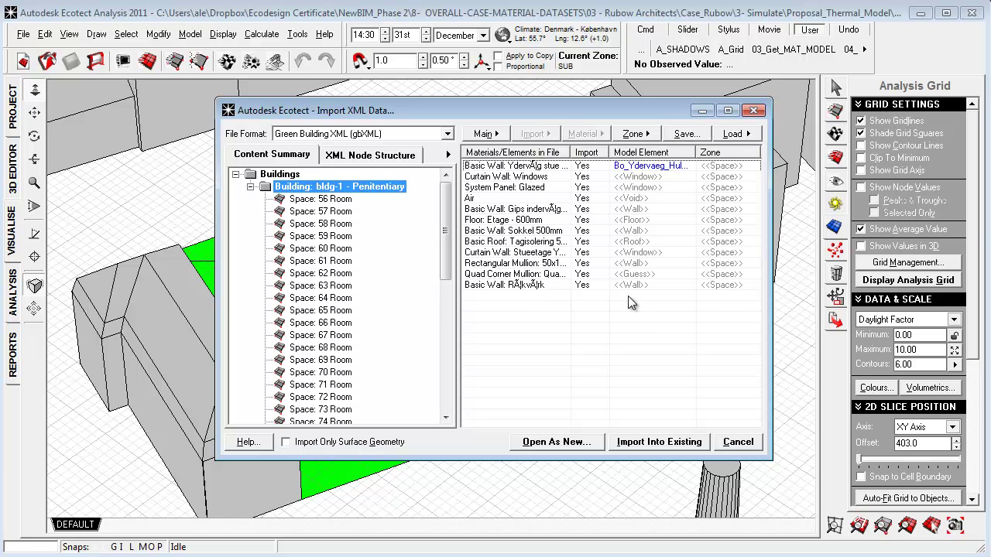
Save the material translation list as Case-rubow in the Proposal_Thermal_Model folder and leave the XML import.
{"action": "left_click", "coordinate": [687, 133]}
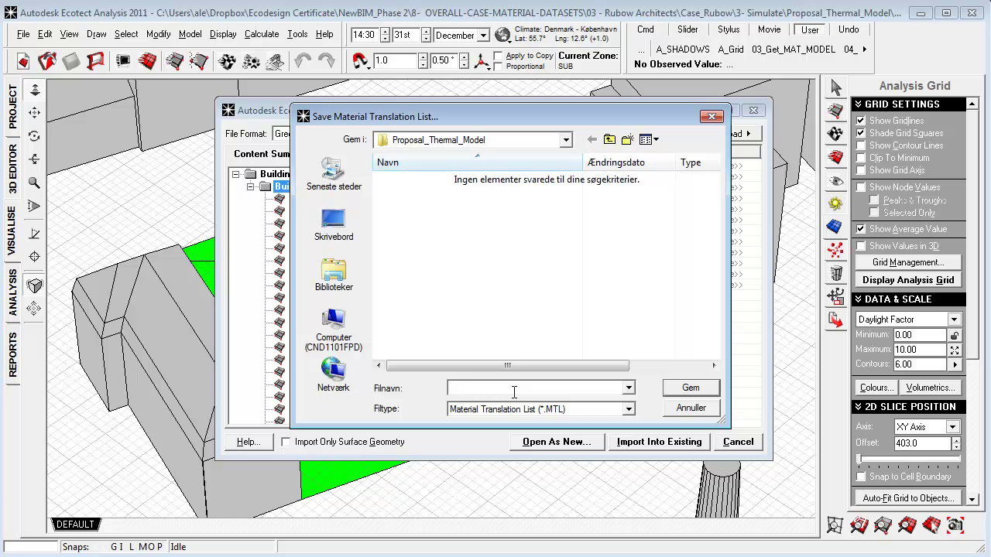
{"action": "type", "text": "Case-rubow"}
{"action": "left_click", "coordinate": [690, 389]}
{"action": "left_click", "coordinate": [751, 447]}
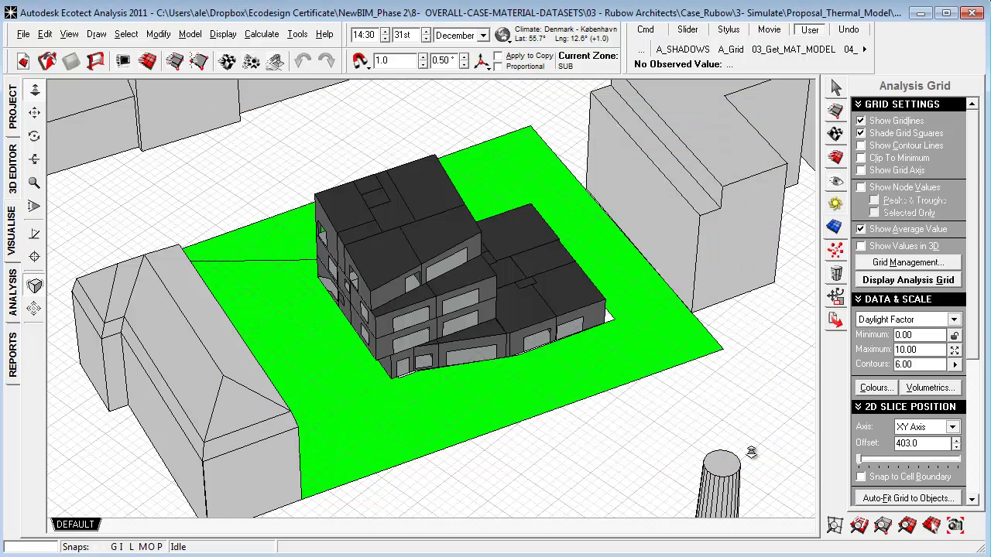
Reload the Babel detaljeret XML document, apply the Case-rubow.mtl material translations, and close the dialog without importing.
{"action": "key", "text": "alt+Tab"}
{"action": "left_click", "coordinate": [569, 488]}
{"action": "left_click_drag", "start_coordinate": [569, 488], "coordinate": [392, 270]}
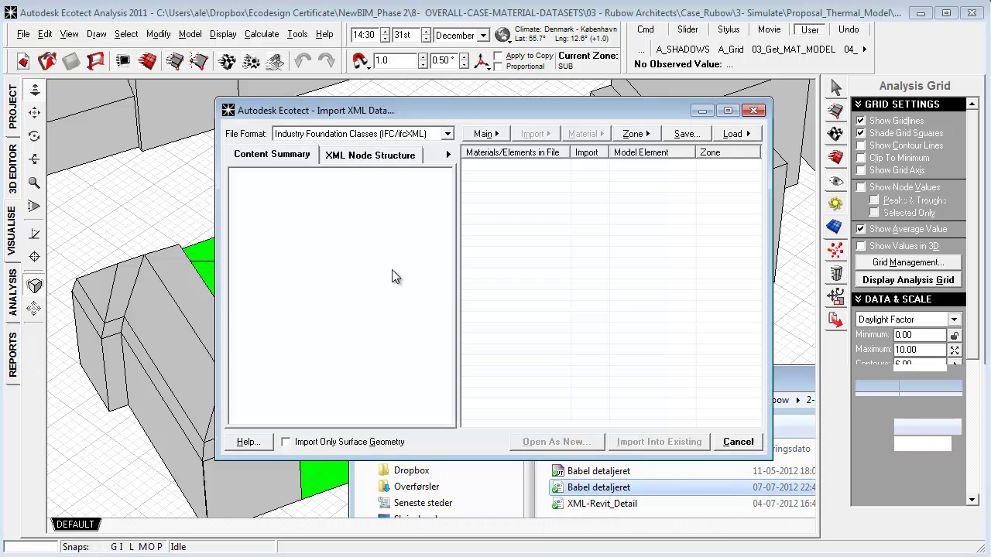
{"action": "left_click", "coordinate": [735, 134]}
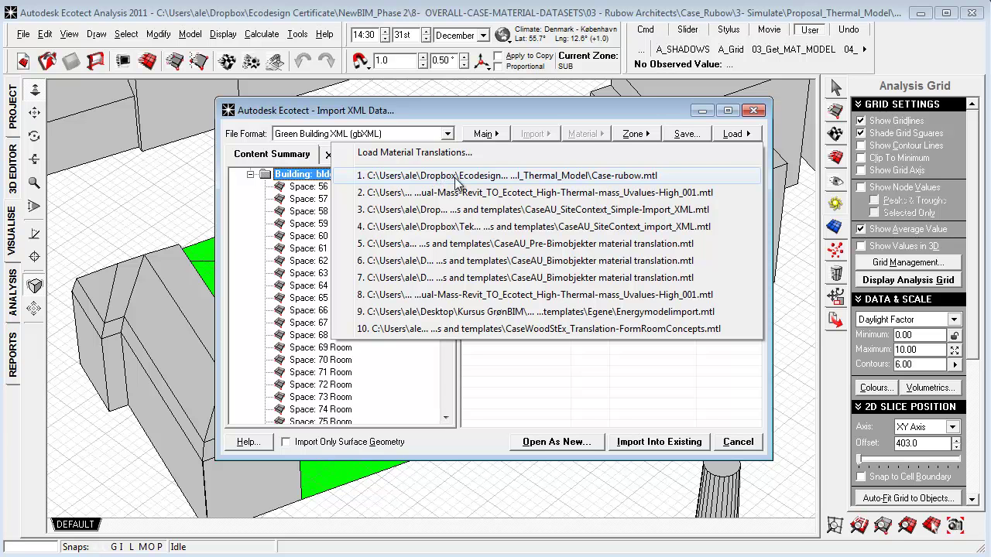
{"action": "left_click", "coordinate": [648, 177]}
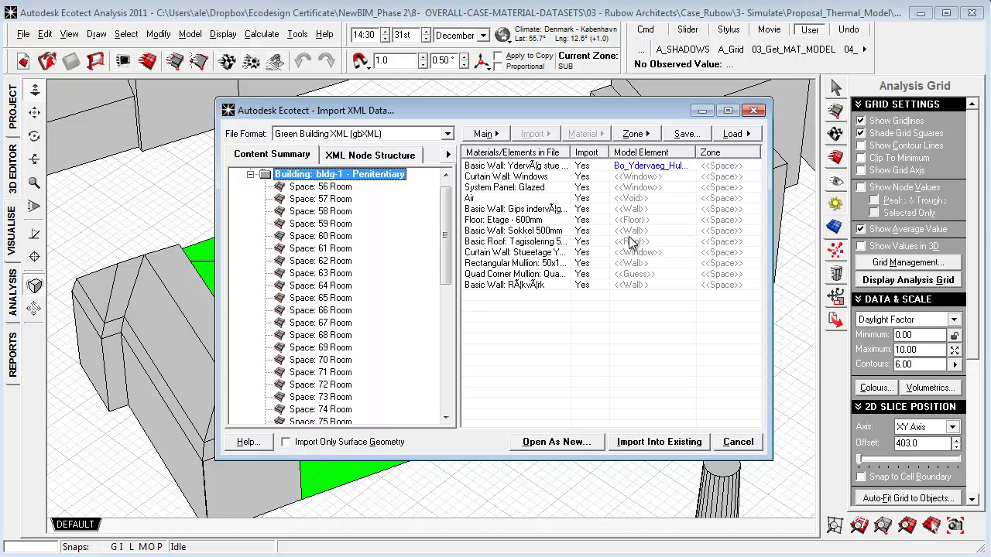
{"action": "left_click", "coordinate": [745, 451]}
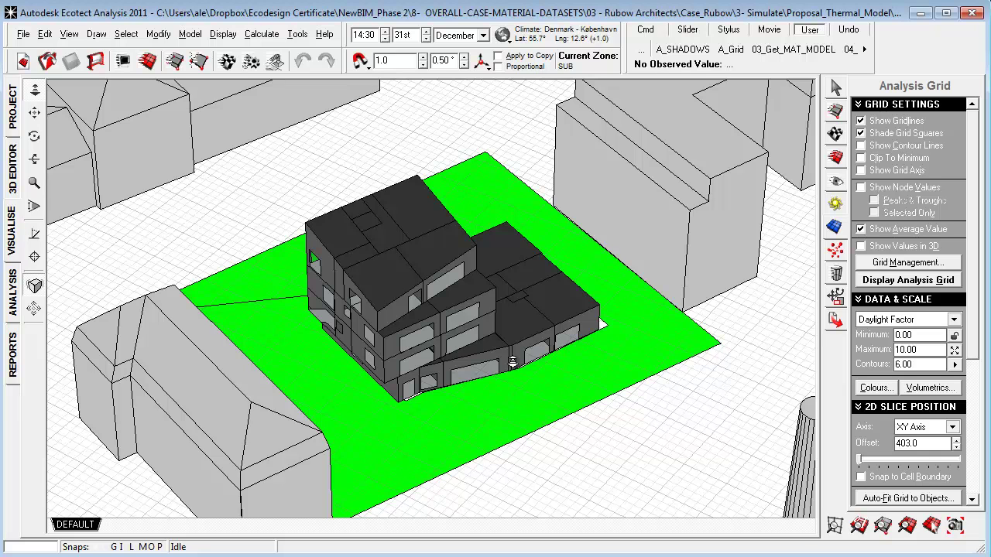
Calculate the Passive Gains Breakdown for all visible thermal zones from 1st January to 31st December.
{"action": "left_click", "coordinate": [14, 292]}
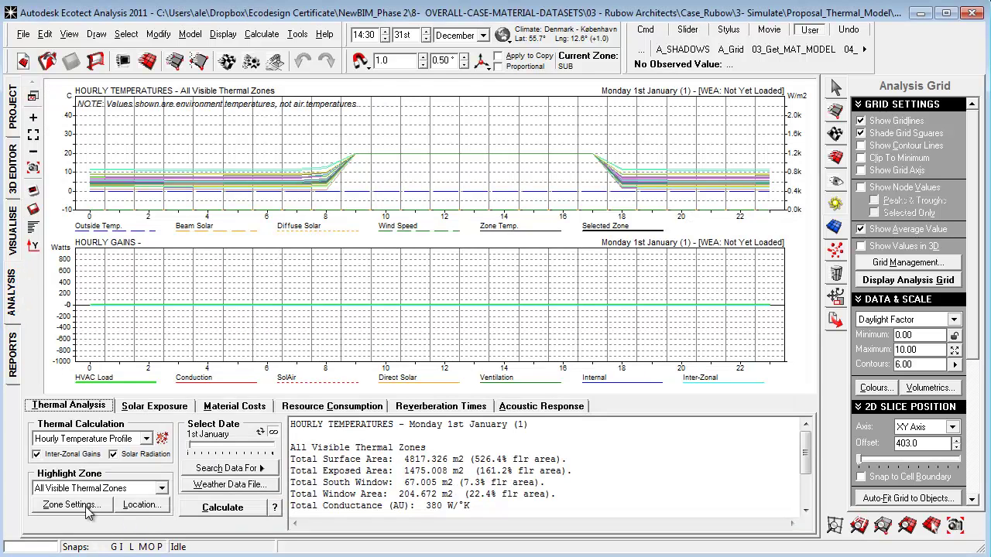
{"action": "left_click", "coordinate": [93, 438]}
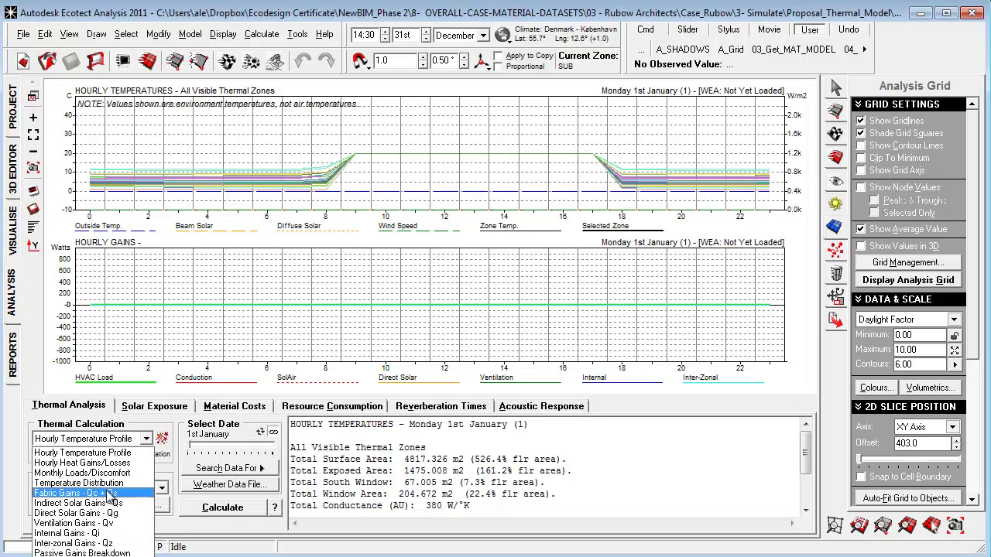
{"action": "left_click", "coordinate": [108, 553]}
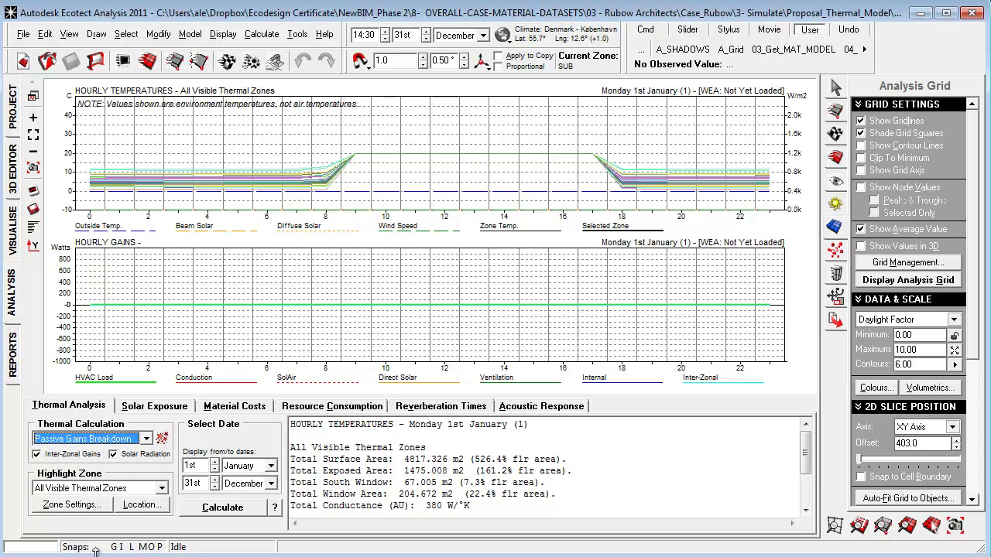
{"action": "left_click", "coordinate": [220, 508]}
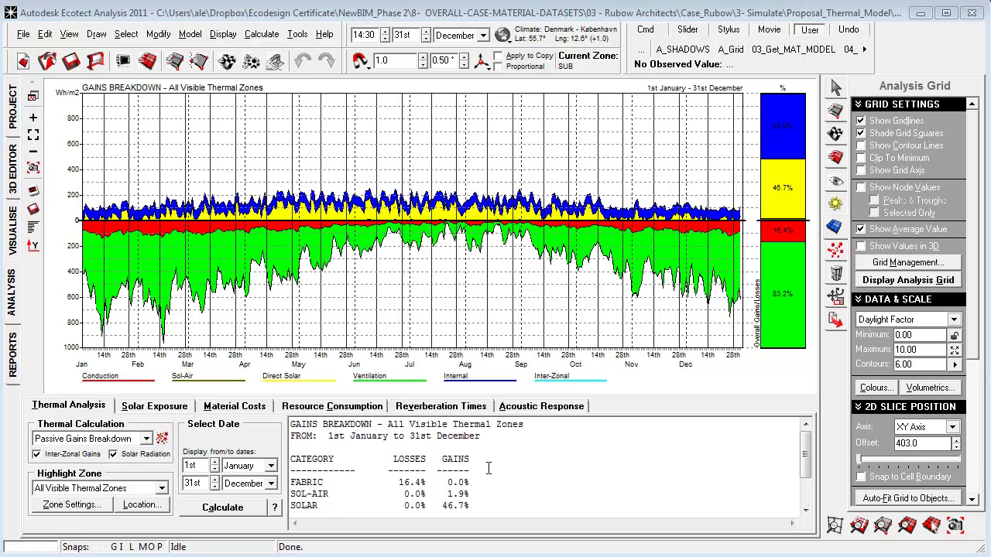
Generate a formatted HTML report of the gains breakdown with the analysis graph included at an image width of 300.
{"action": "scroll", "coordinate": [489, 469], "scroll_direction": "down", "scroll_amount": 2}
{"action": "scroll", "coordinate": [489, 470], "scroll_direction": "up", "scroll_amount": 2}
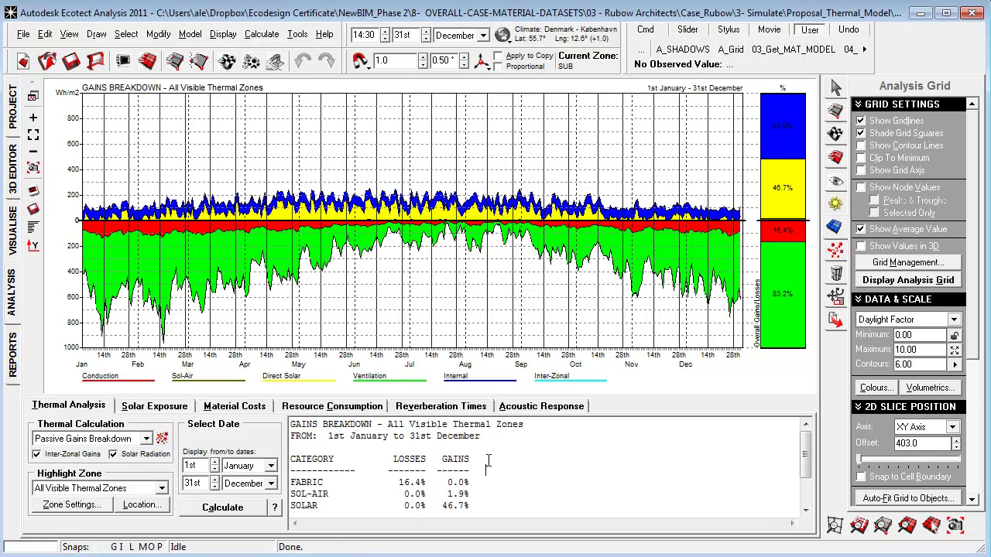
{"action": "scroll", "coordinate": [545, 471], "scroll_direction": "down", "scroll_amount": 1}
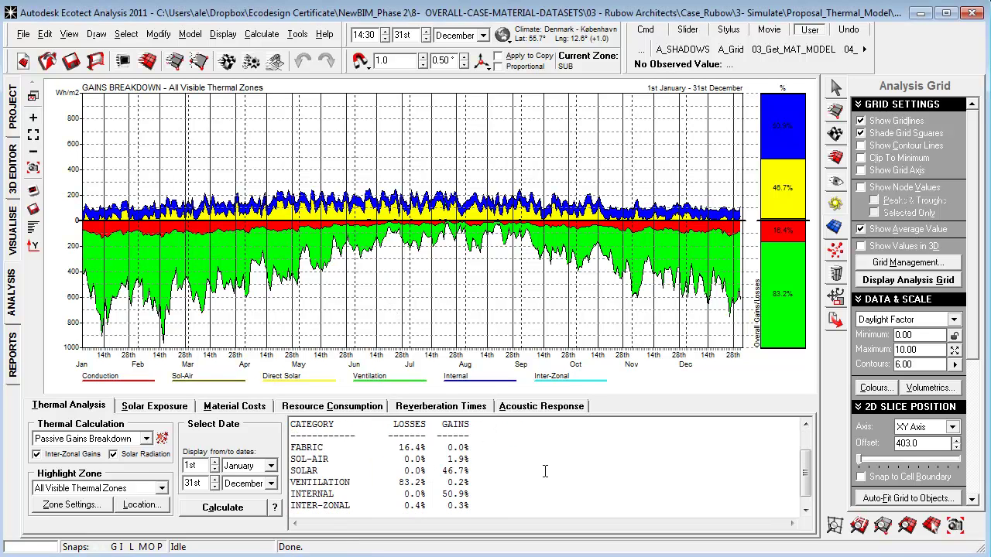
{"action": "scroll", "coordinate": [545, 471], "scroll_direction": "up", "scroll_amount": 1}
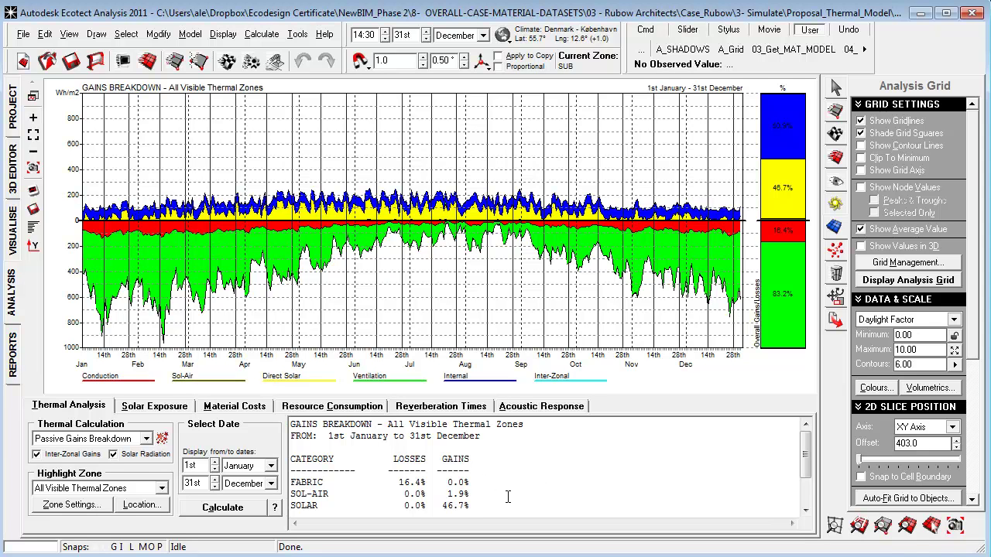
{"action": "left_click_drag", "start_coordinate": [487, 459], "coordinate": [286, 426]}
{"action": "right_click", "coordinate": [512, 455]}
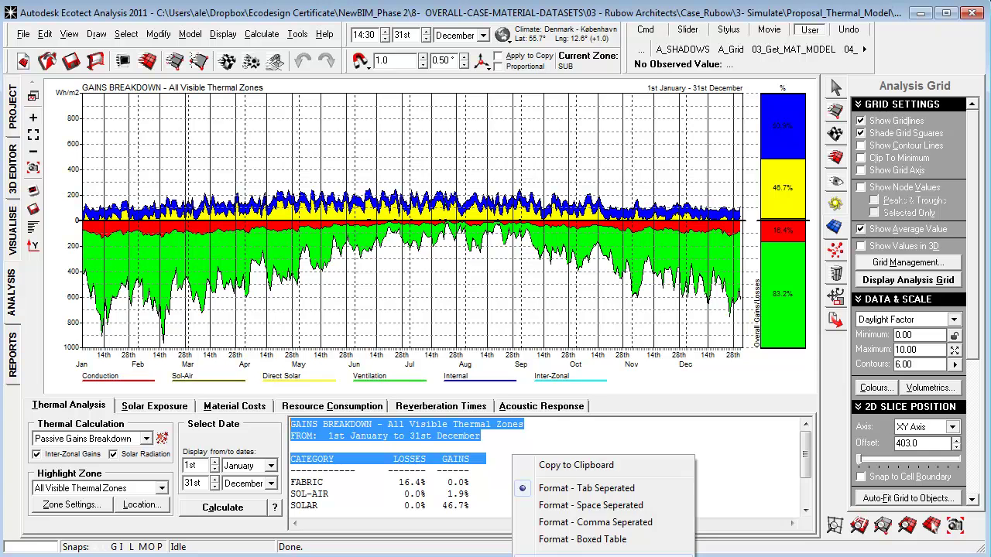
{"action": "left_click", "coordinate": [551, 556]}
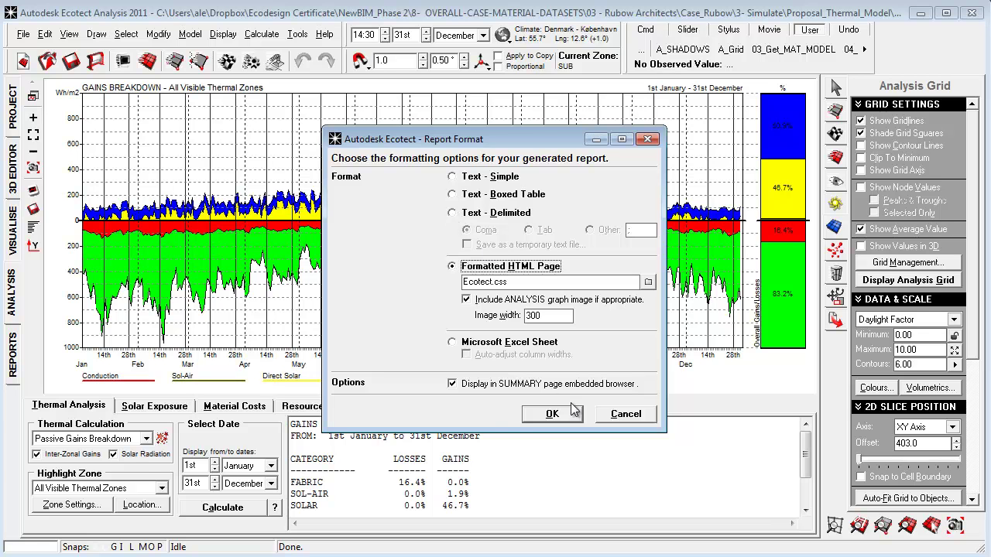
{"action": "left_click", "coordinate": [564, 415]}
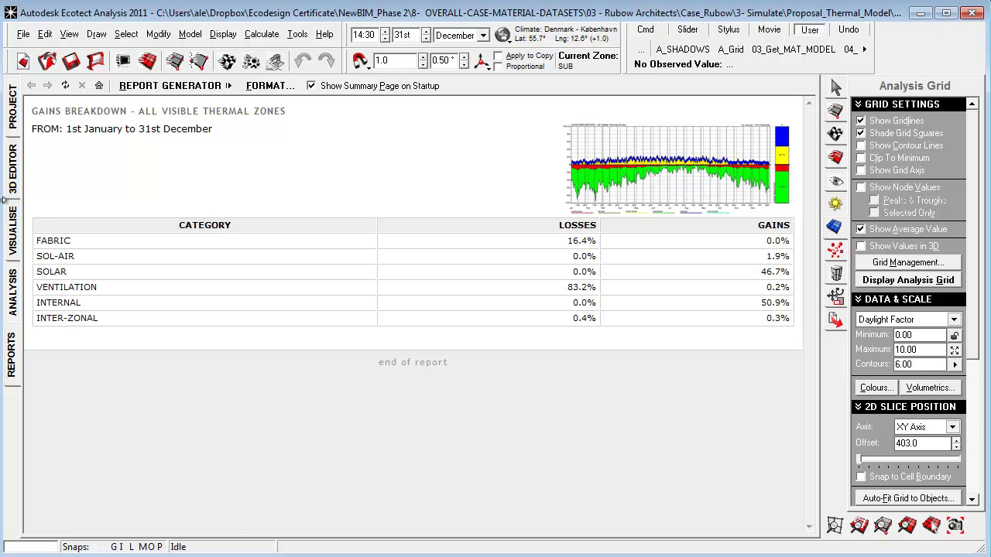
Display the Daylight Factor analysis grid in the 3D editor and view it close up at the building.
{"action": "left_click", "coordinate": [13, 168]}
{"action": "left_click", "coordinate": [899, 281]}
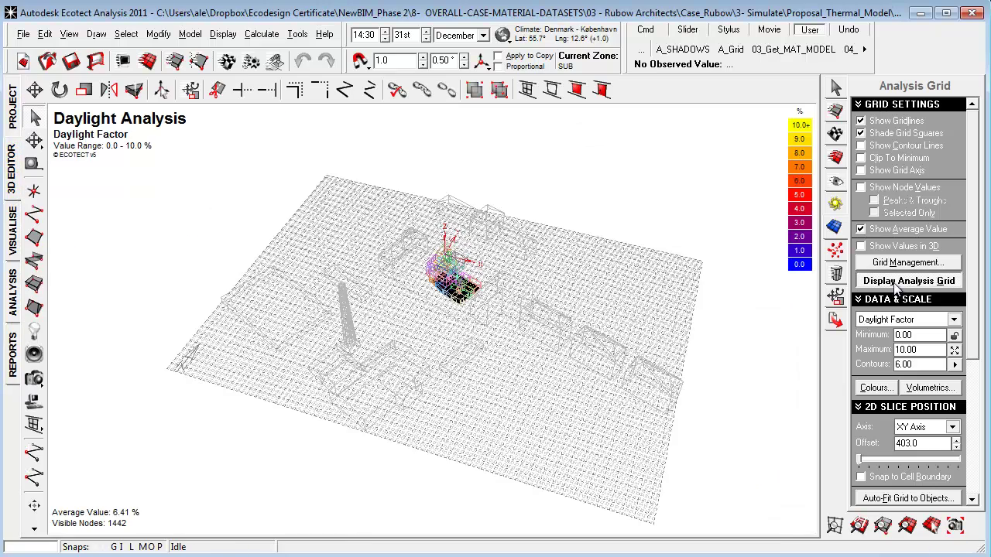
{"action": "scroll", "coordinate": [456, 137], "scroll_direction": "up", "scroll_amount": 7}
{"action": "middle_click_drag", "start_coordinate": [445, 139], "coordinate": [376, 376]}
{"action": "scroll", "coordinate": [479, 395], "scroll_direction": "up", "scroll_amount": 1}
{"action": "middle_click_drag", "start_coordinate": [479, 400], "coordinate": [465, 310]}
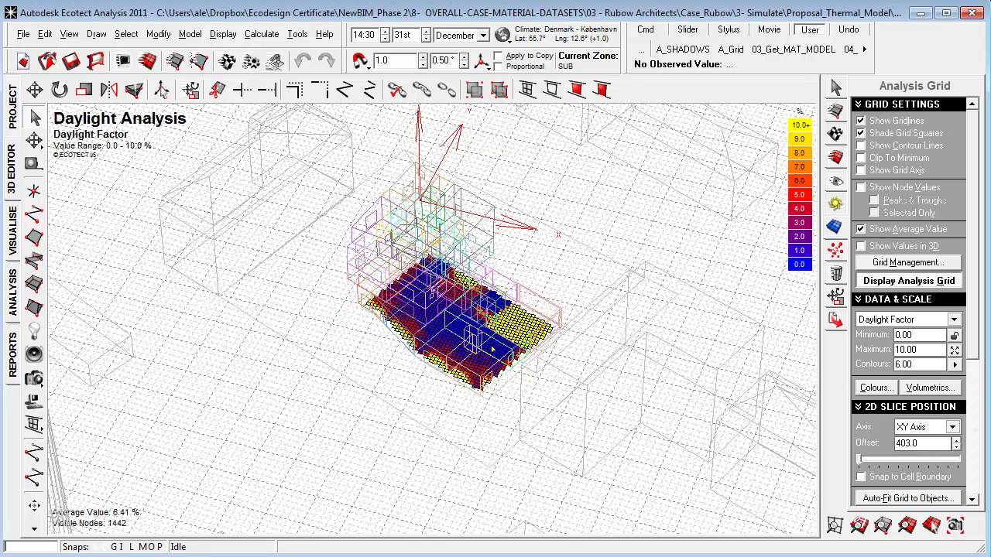
Analyse the stored Daylight Factor data of the analysis grid to produce a grid analysis report.
{"action": "left_click", "coordinate": [908, 263]}
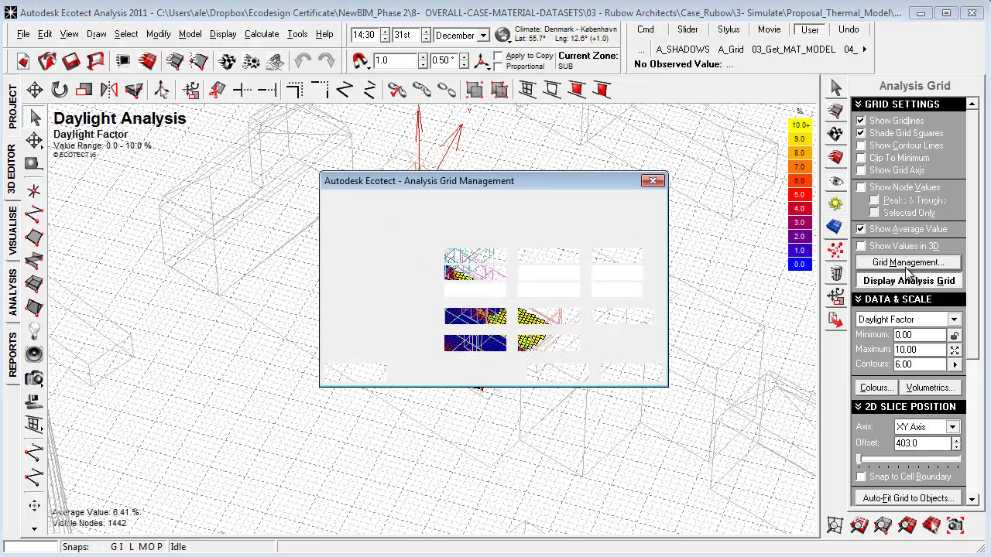
{"action": "left_click", "coordinate": [470, 222]}
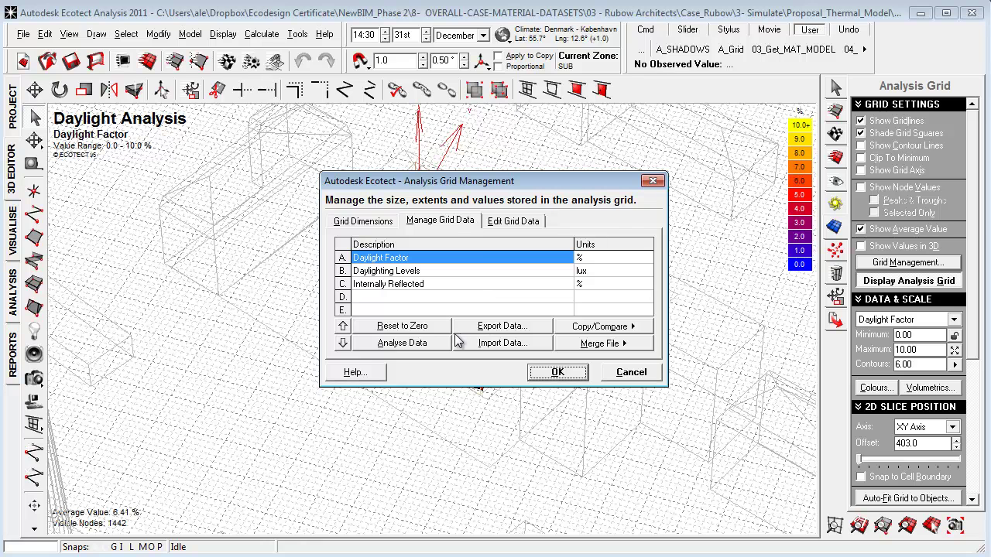
{"action": "left_click", "coordinate": [406, 345]}
{"action": "left_click_drag", "start_coordinate": [508, 182], "coordinate": [579, 293]}
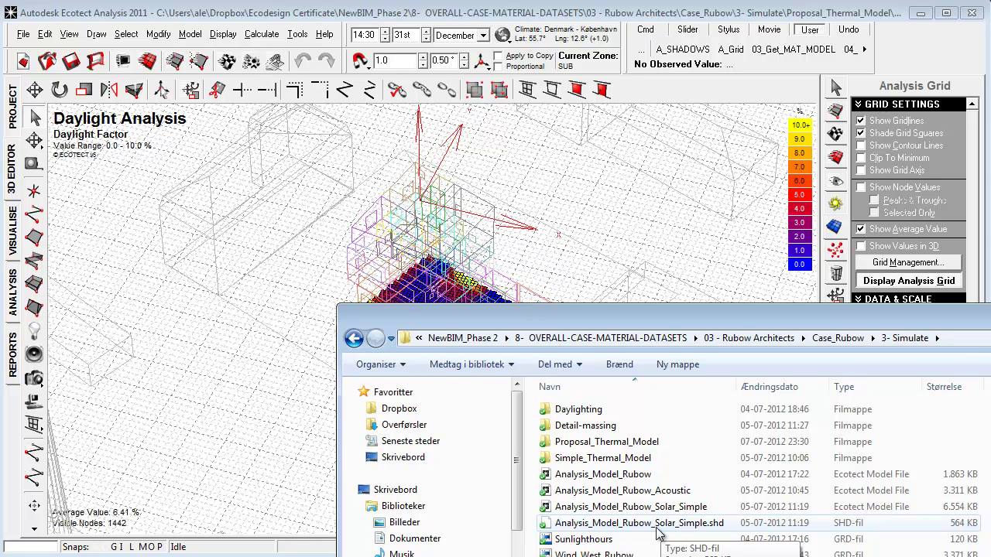
Open the Analysis_Model_Rubow_Solar_Simple model and display the Total Radiation attribute values on its objects.
{"action": "left_click_drag", "start_coordinate": [646, 507], "coordinate": [174, 256]}
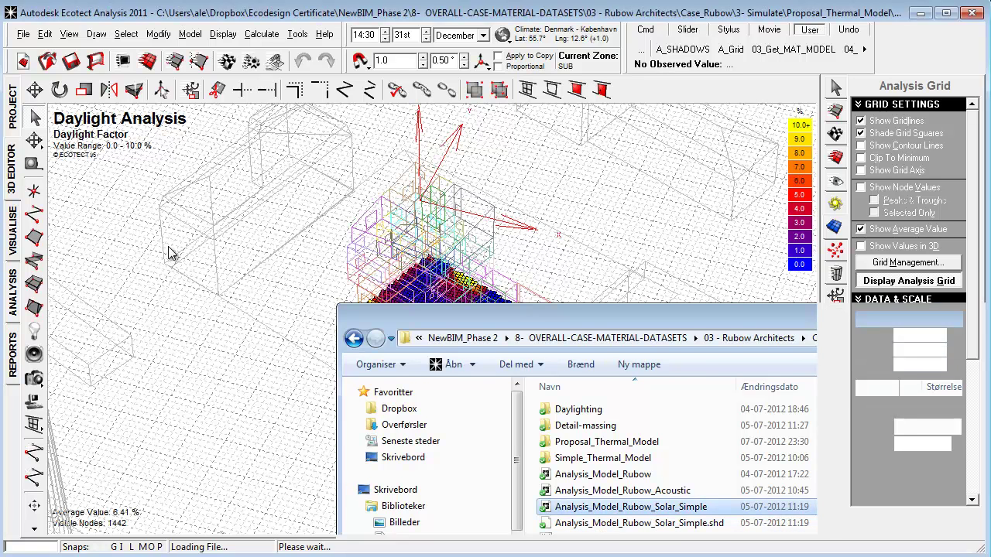
{"action": "left_click", "coordinate": [561, 318]}
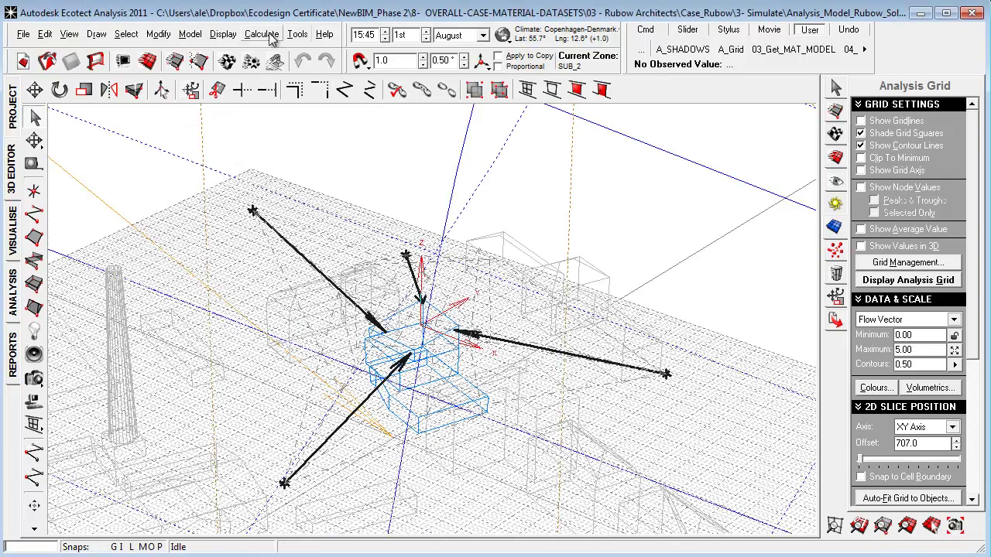
{"action": "left_click", "coordinate": [225, 36]}
{"action": "mouse_move", "coordinate": [298, 130]}
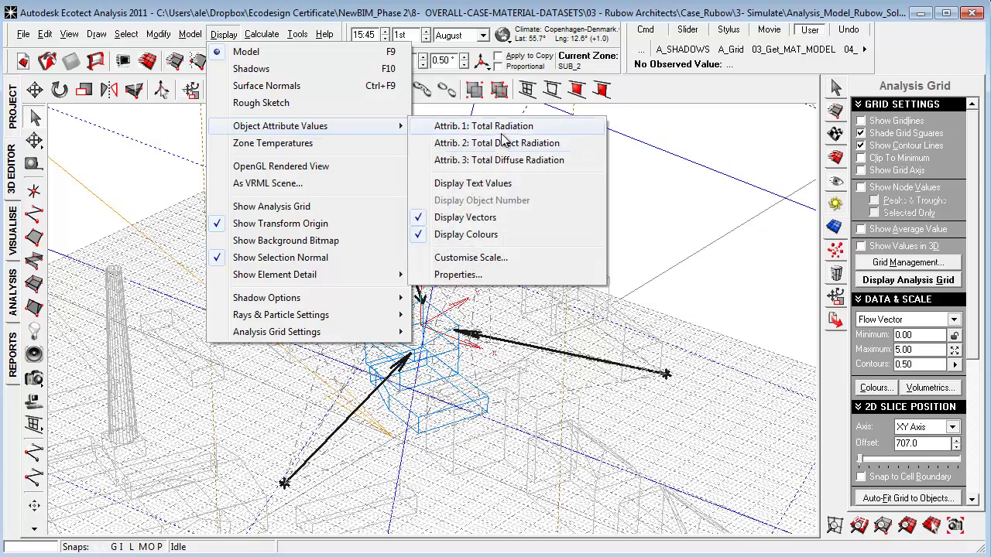
{"action": "left_click", "coordinate": [511, 133]}
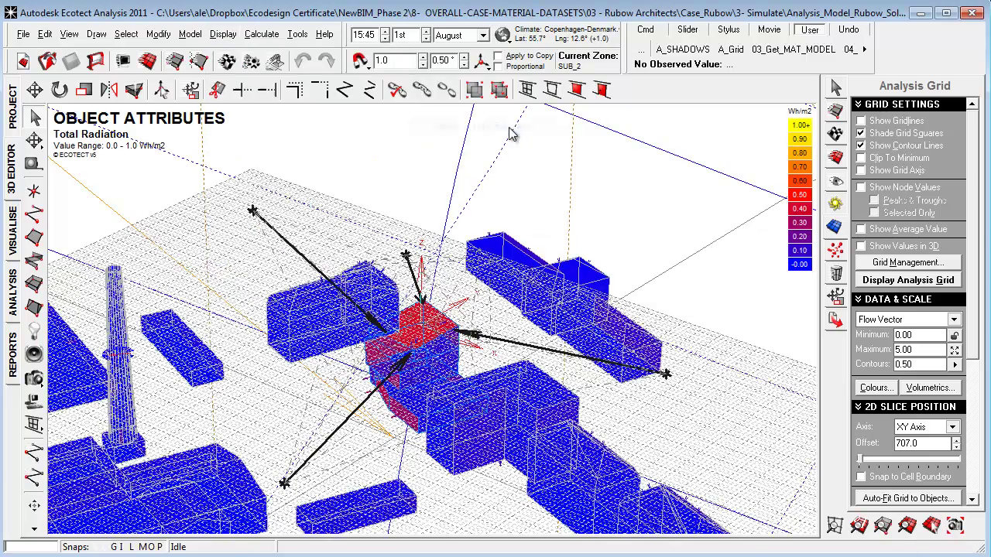
Examine the Total Radiation colours and vectors on the central building in the visualised 3D view.
{"action": "left_click", "coordinate": [12, 230]}
{"action": "right_click_drag", "start_coordinate": [595, 332], "coordinate": [404, 392]}
{"action": "right_click_drag", "start_coordinate": [412, 338], "coordinate": [423, 198], "text": "shift"}
{"action": "right_click_drag", "start_coordinate": [377, 272], "coordinate": [328, 390]}
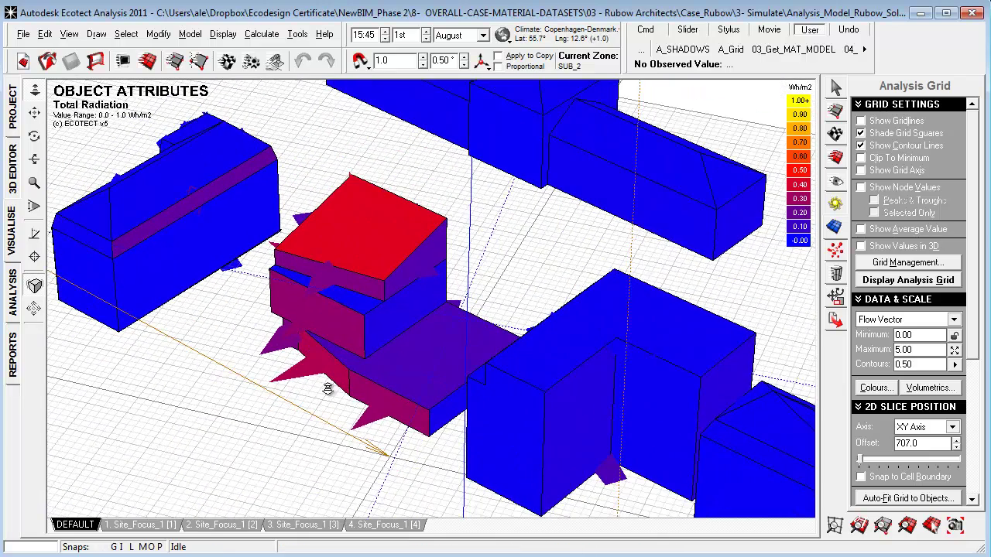
Analyse the Total Radiation attribute data to generate an object attributes report, then close attribute management.
{"action": "left_click", "coordinate": [836, 159]}
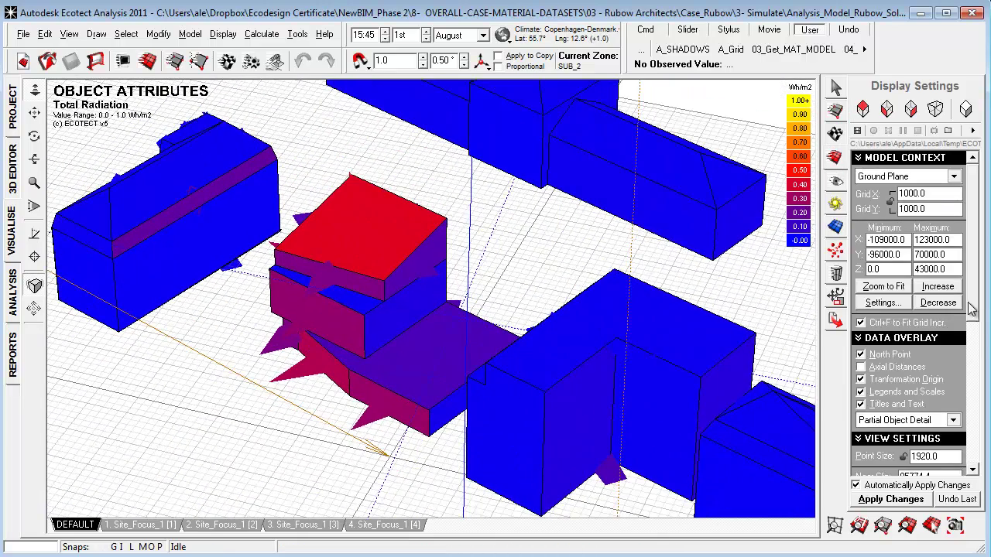
{"action": "left_click_drag", "start_coordinate": [971, 285], "coordinate": [960, 431]}
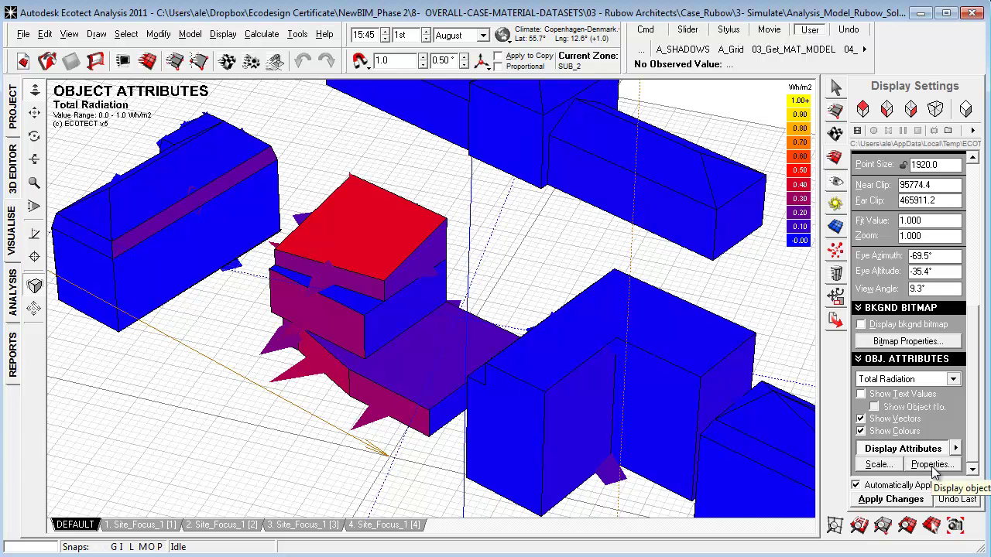
{"action": "left_click", "coordinate": [933, 465]}
{"action": "left_click", "coordinate": [429, 330]}
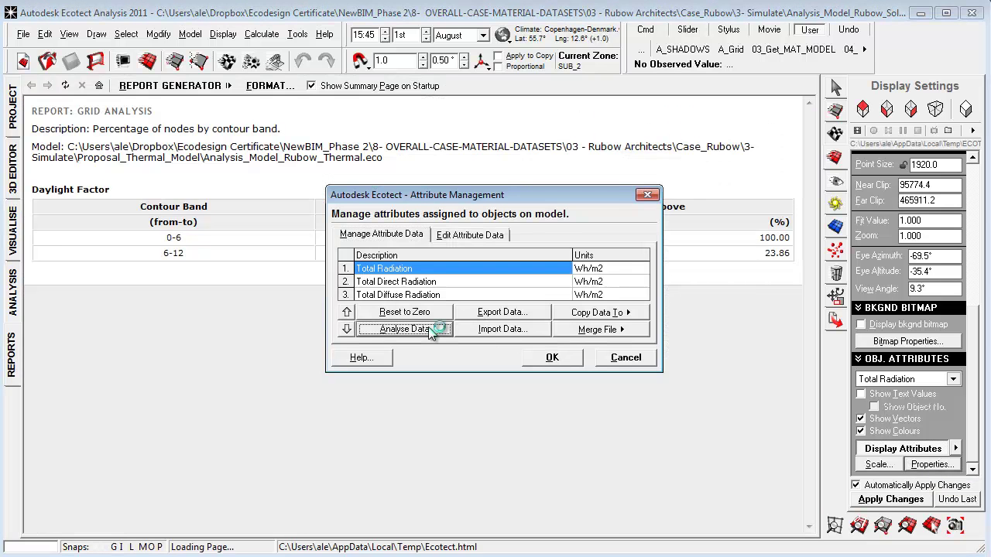
{"action": "left_click_drag", "start_coordinate": [506, 194], "coordinate": [284, 187]}
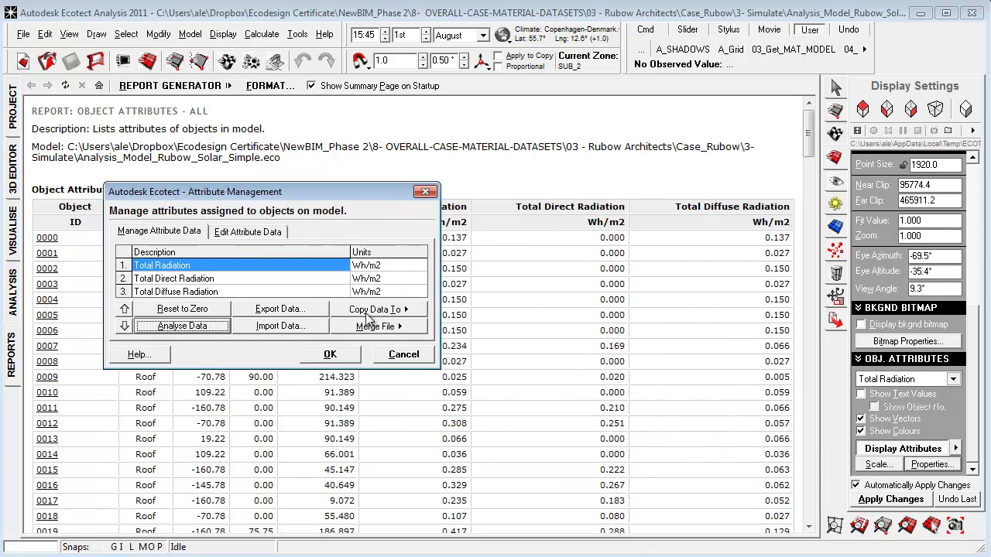
{"action": "left_click", "coordinate": [331, 356]}
Go through the object attributes report down to its summary rows and open the report format options.
{"action": "left_click_drag", "start_coordinate": [807, 118], "coordinate": [791, 505]}
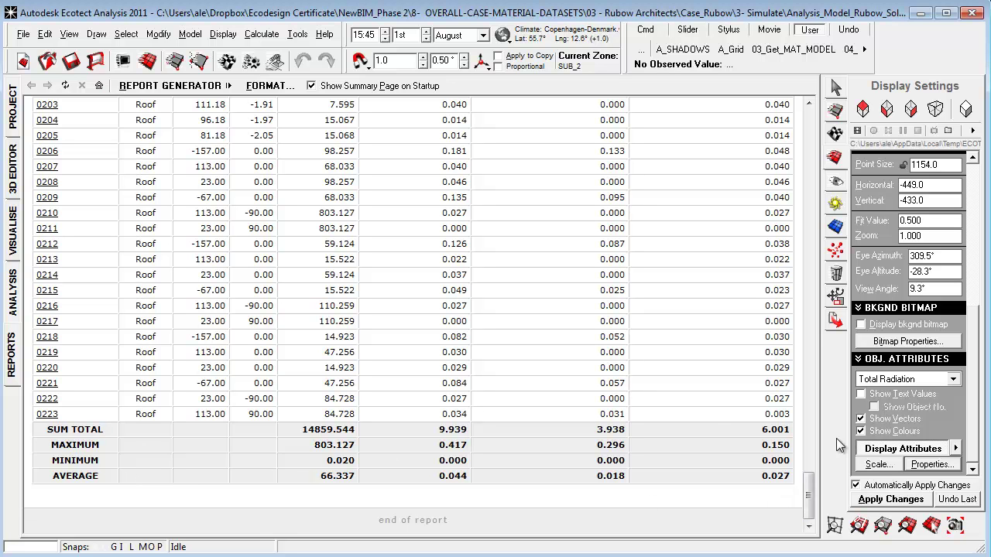
{"action": "left_click_drag", "start_coordinate": [813, 505], "coordinate": [809, 128]}
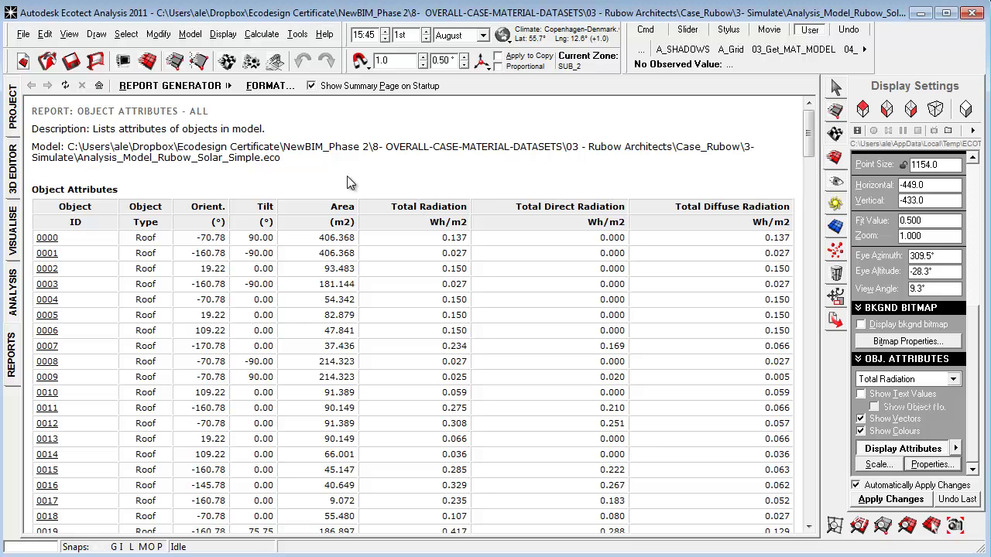
{"action": "right_click", "coordinate": [304, 174]}
{"action": "left_click", "coordinate": [255, 87]}
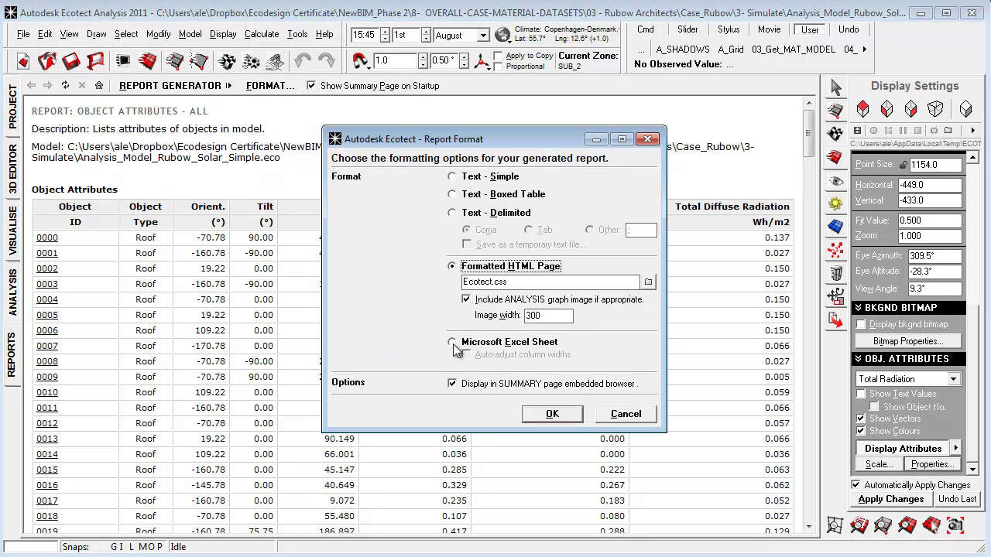